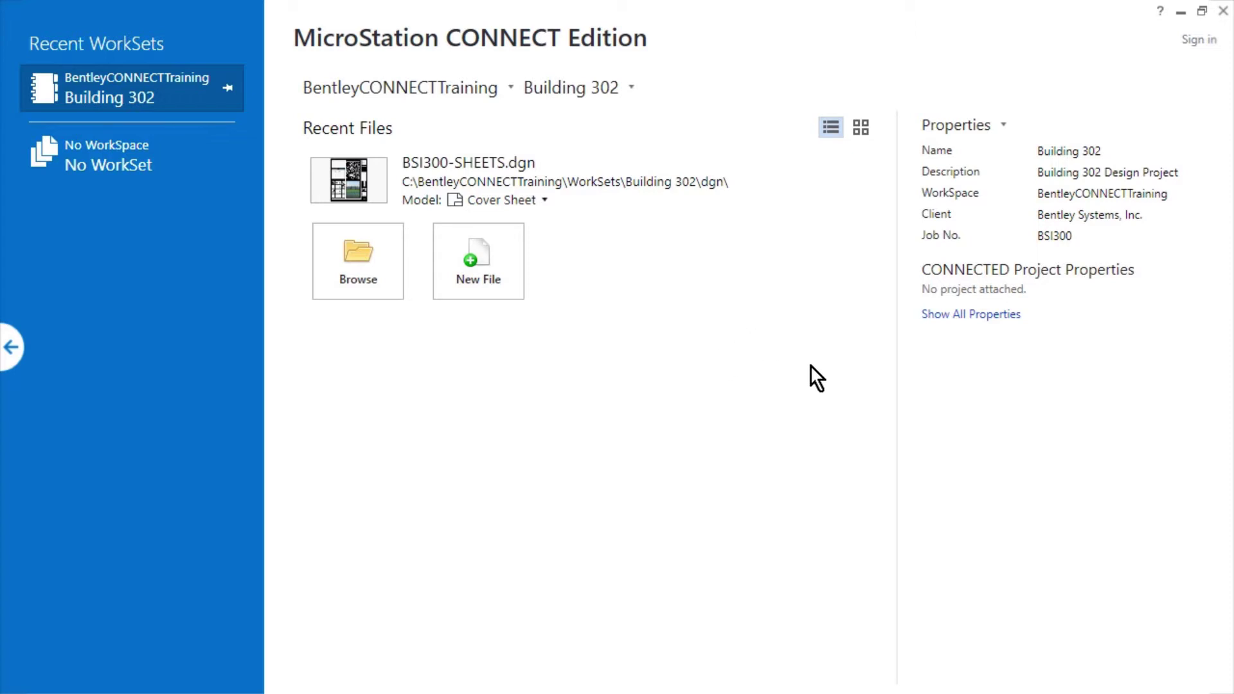
Open cw_details.dgn from the Building 302 dgn folder.
click(386, 296)
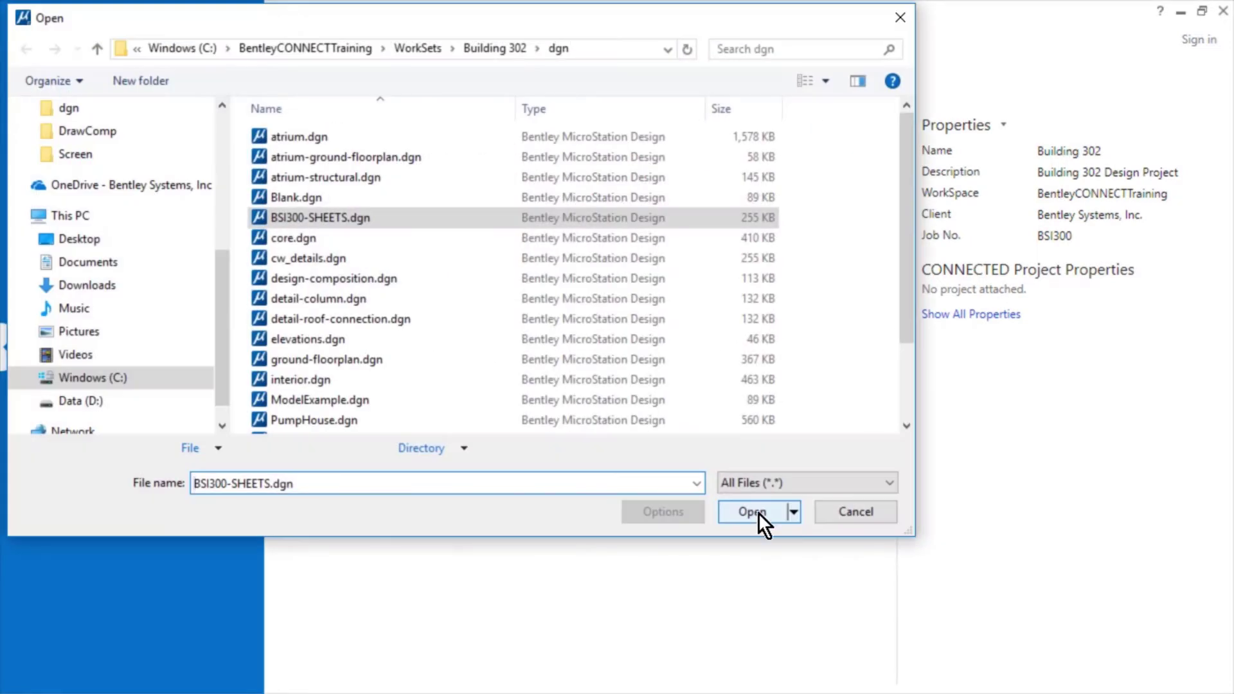
click(422, 259)
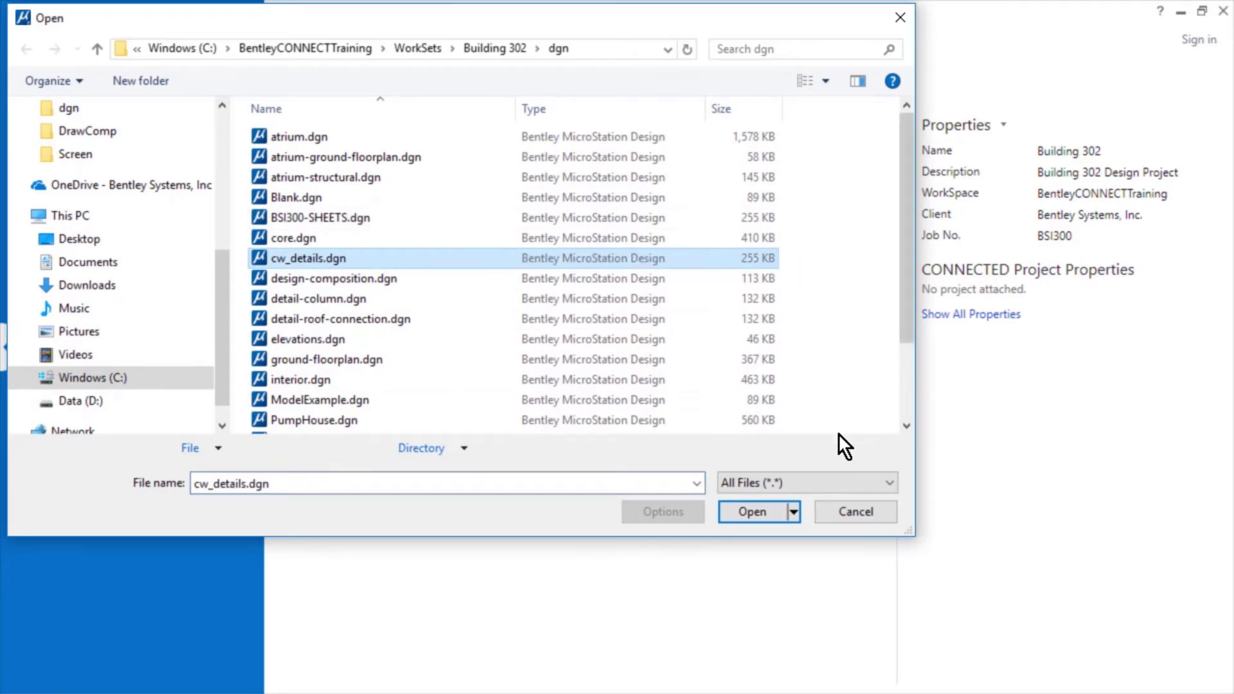
click(778, 512)
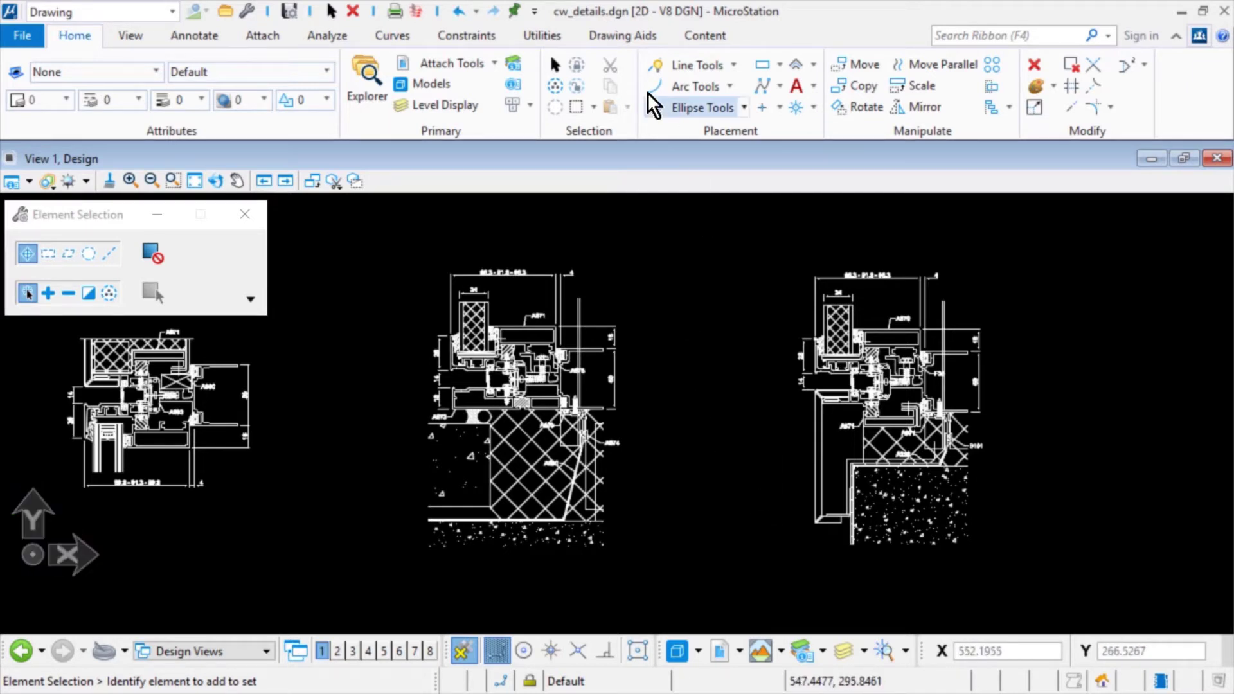
Place a named boundary around the middle detail from drawing boundary 3x2 Detail_Detail-5, named "Curtain Wall at Footing - 1", with drawing creation enabled.
click(127, 39)
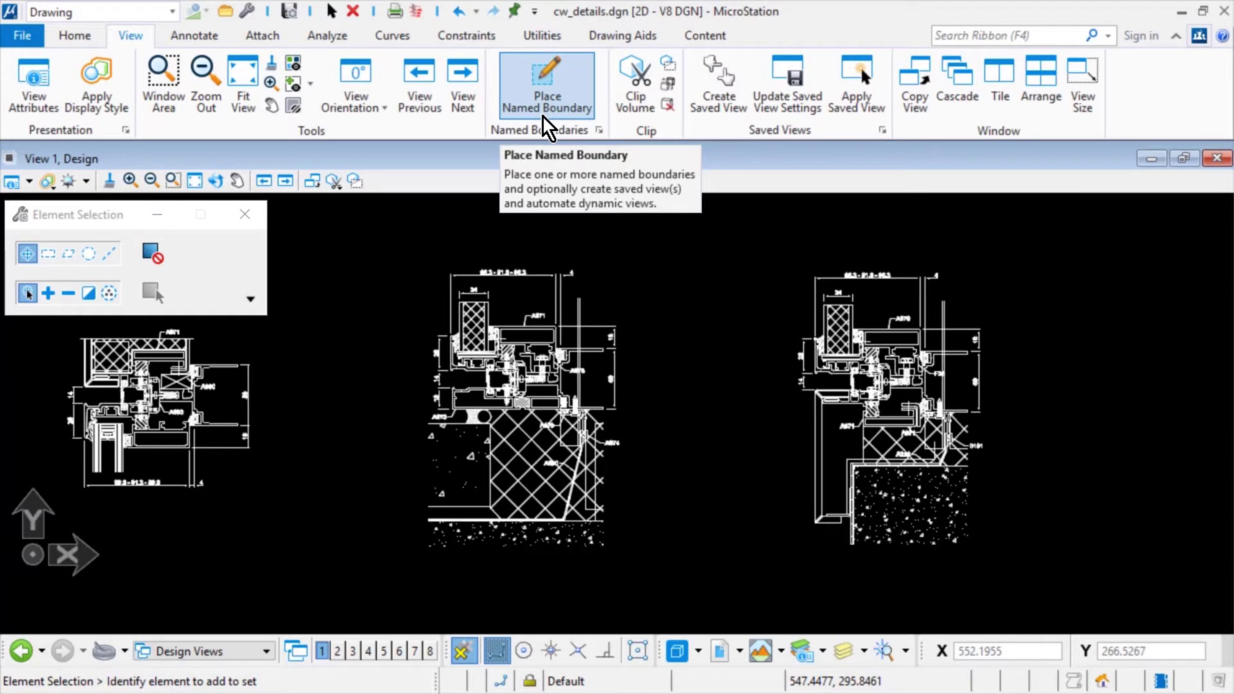
click(547, 96)
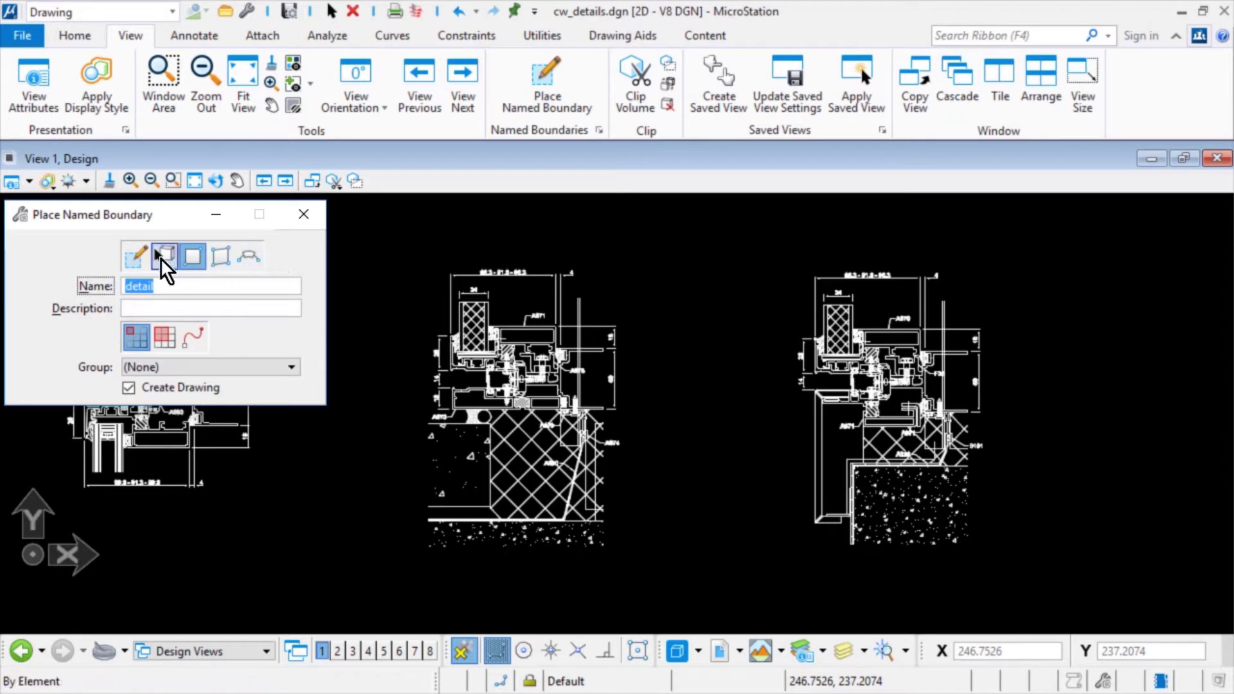
click(137, 258)
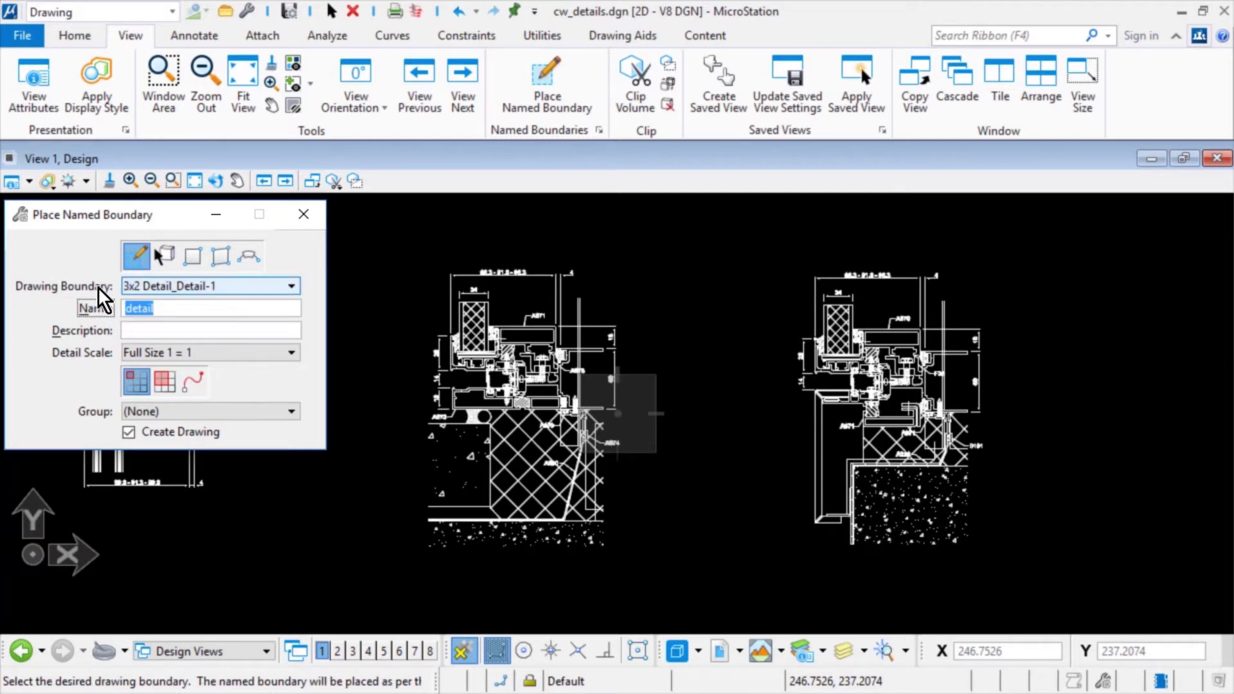
click(261, 285)
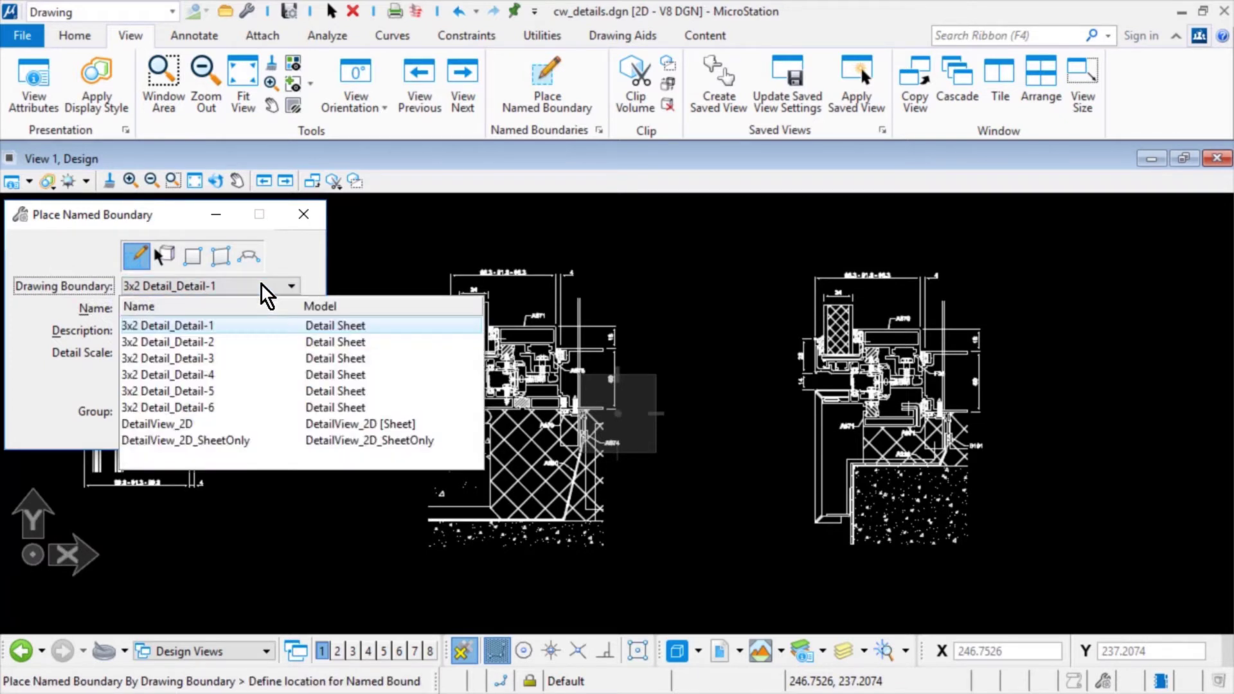
click(257, 403)
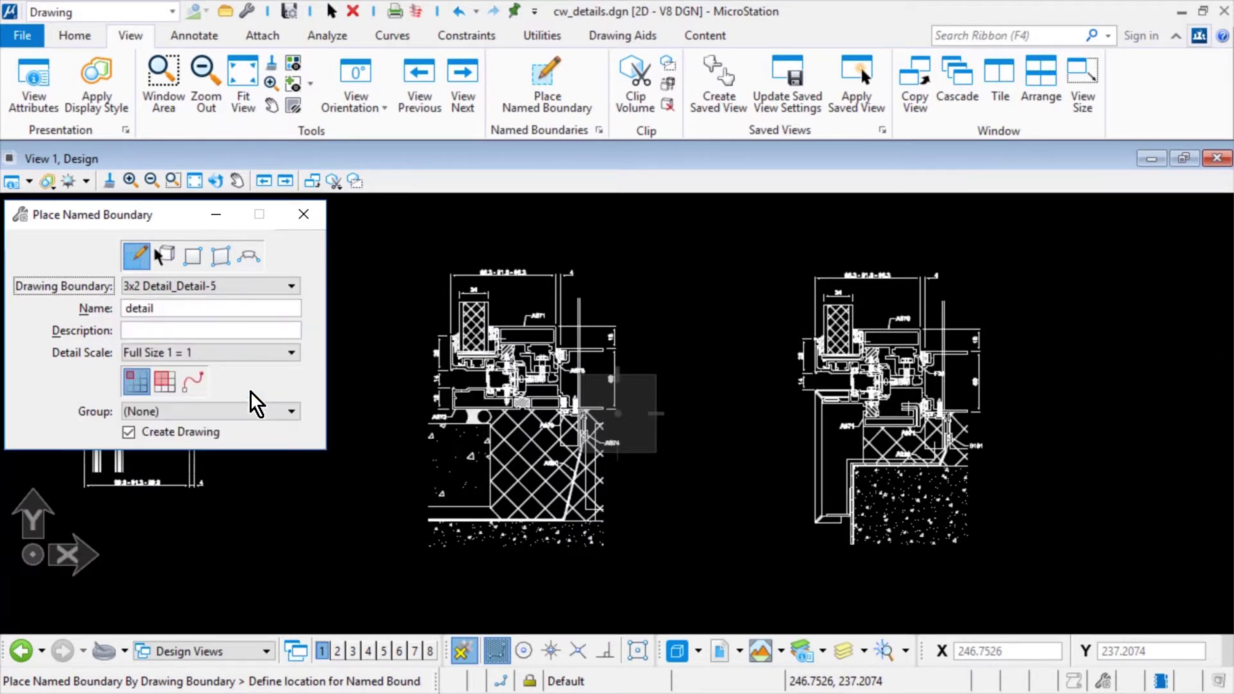
double_click(175, 314)
text(Curtai)
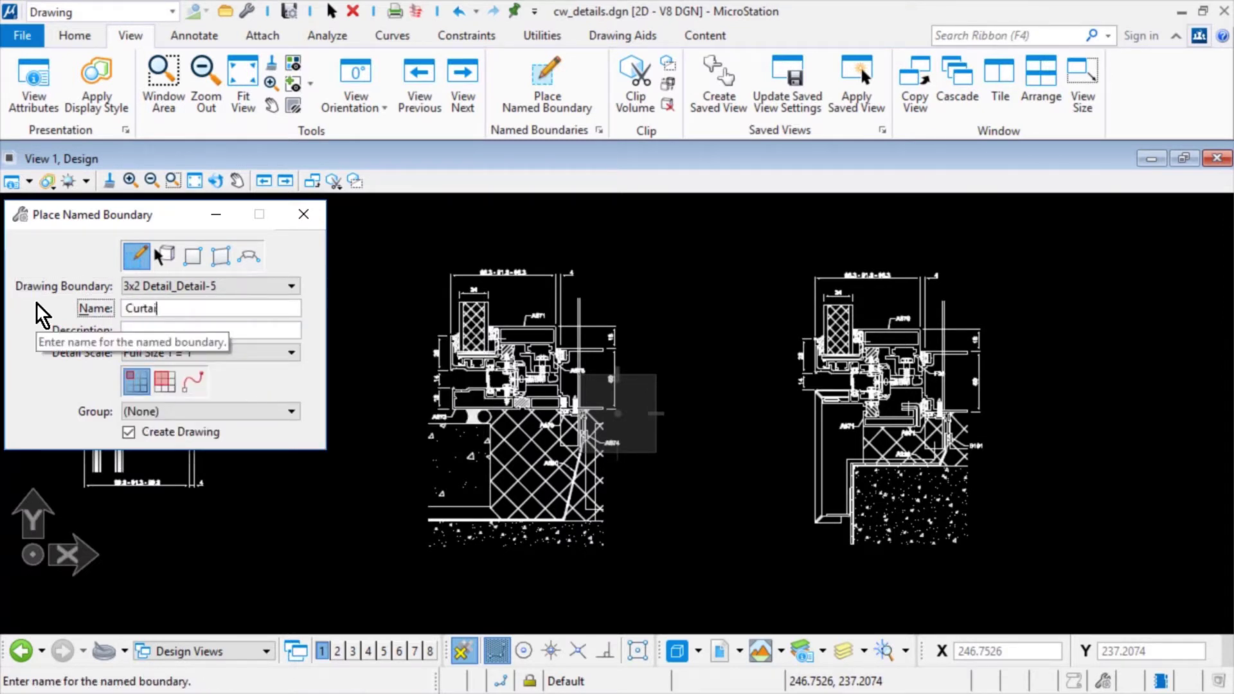
text(n Wall at Footing - 1)
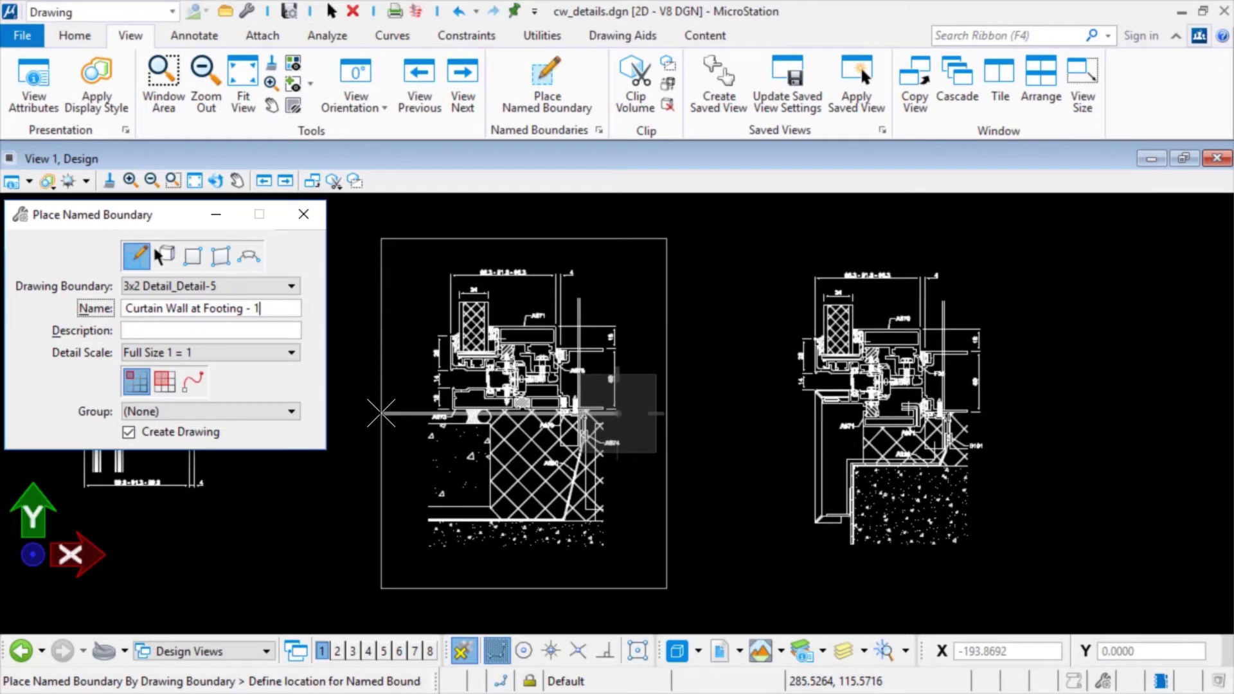
click(381, 412)
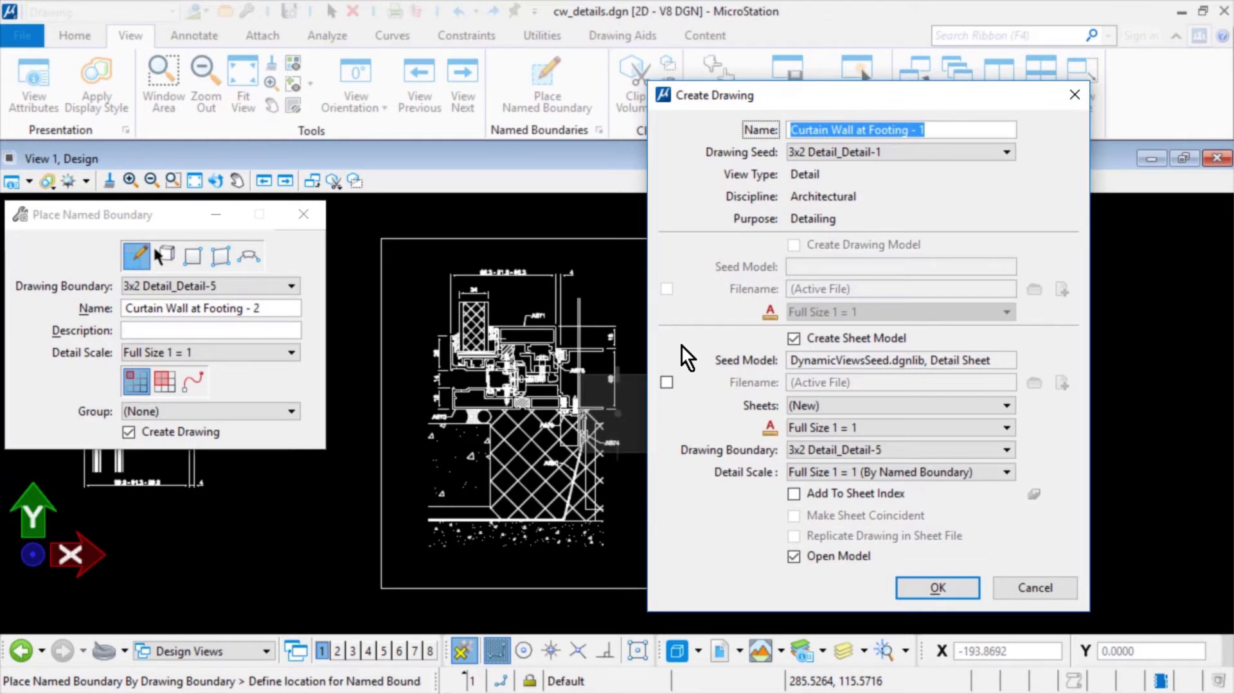
Create the drawing's new sheet model in the separate file BSI300-SHEETS.dgn and open it.
click(665, 382)
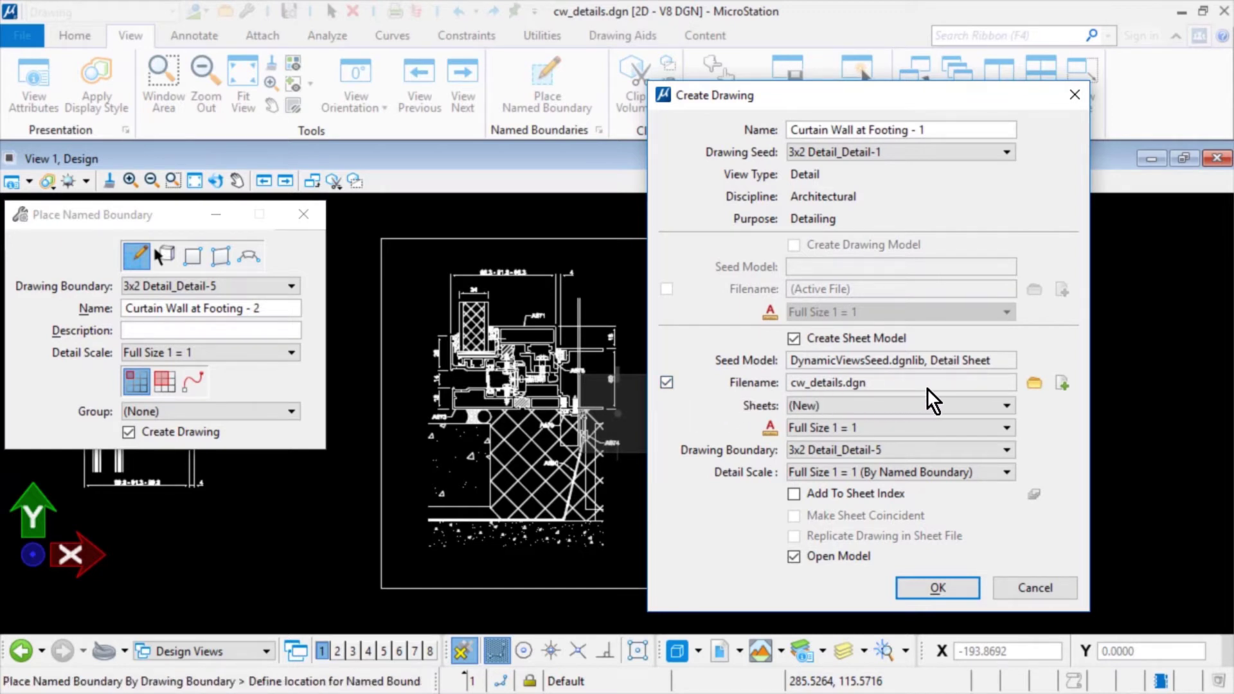
click(1032, 384)
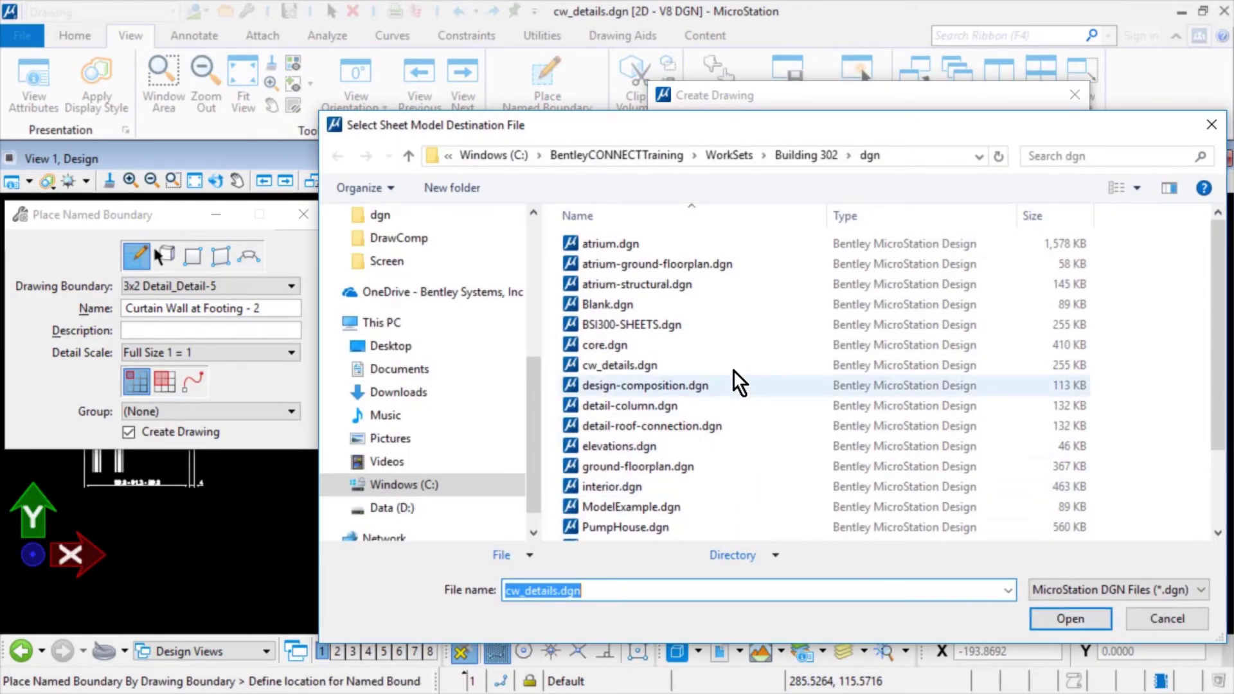
click(730, 326)
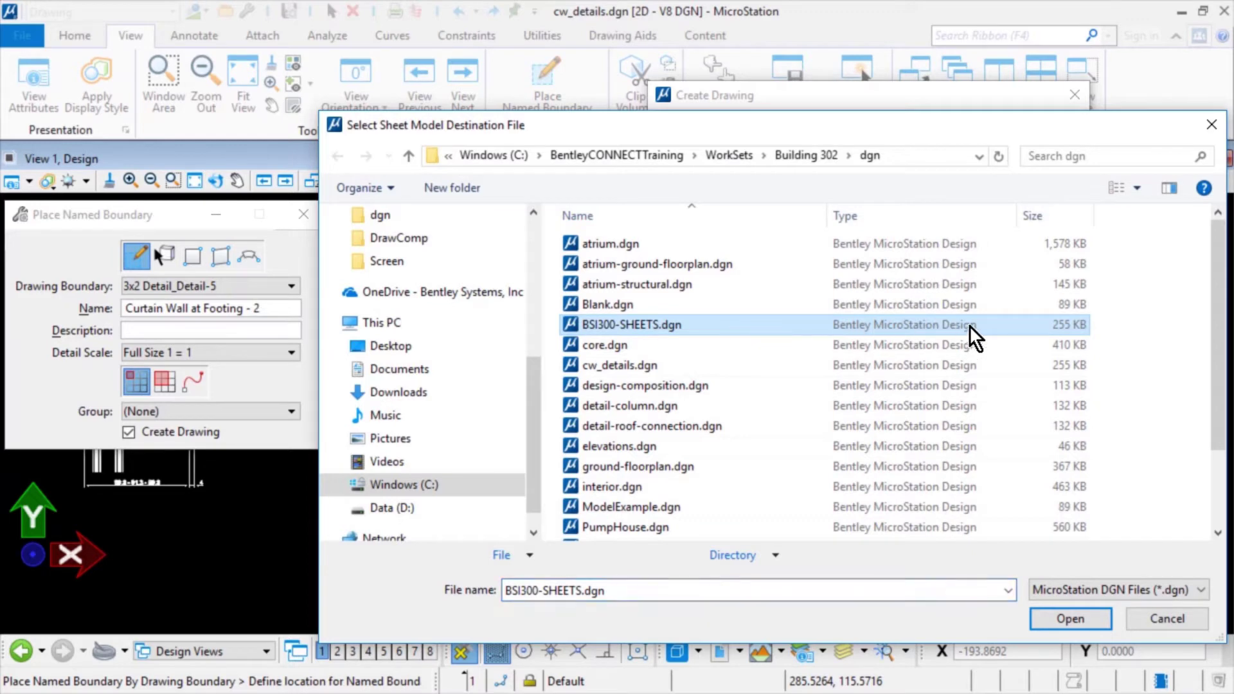
click(1100, 616)
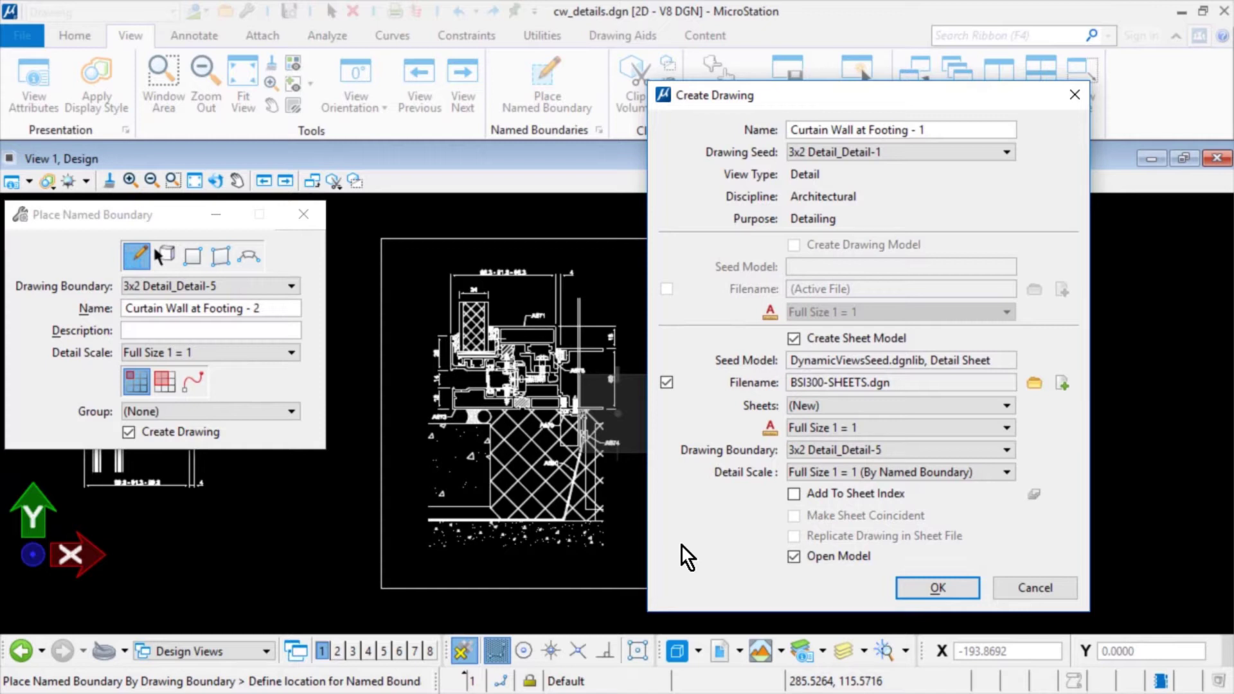
click(908, 588)
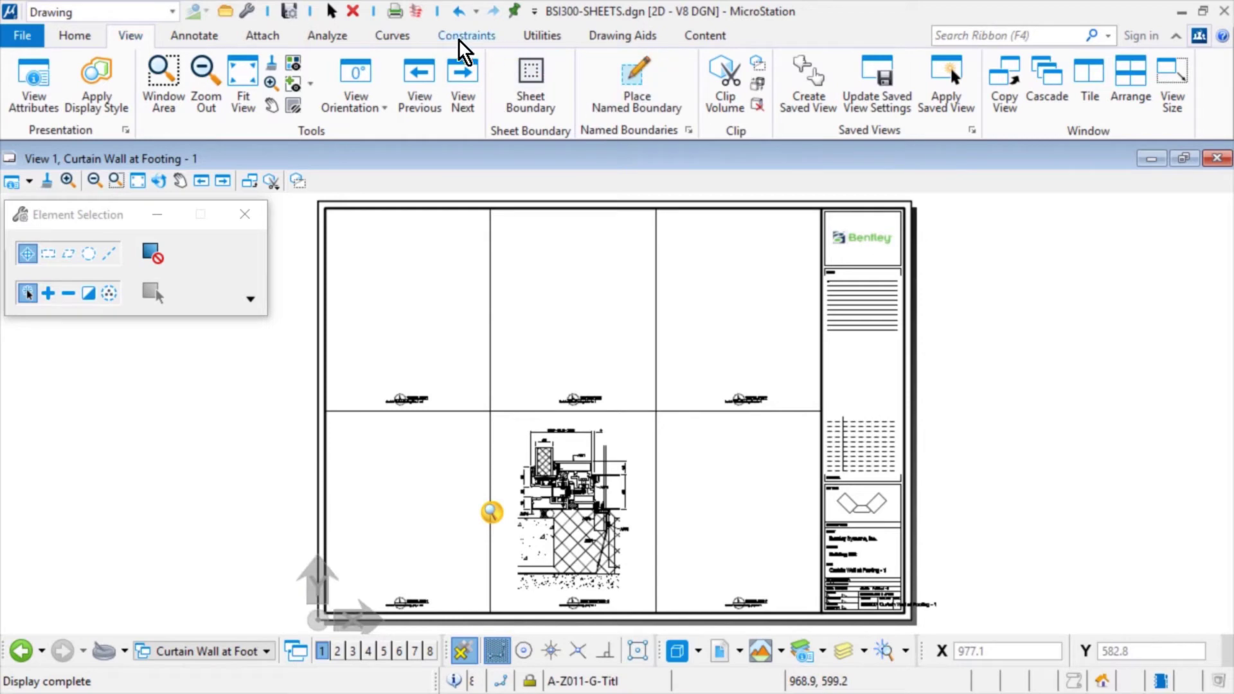
Rename the sheet model Curtain Wall at Footing - 1 as "Footing and Curtain Wall Details".
click(76, 39)
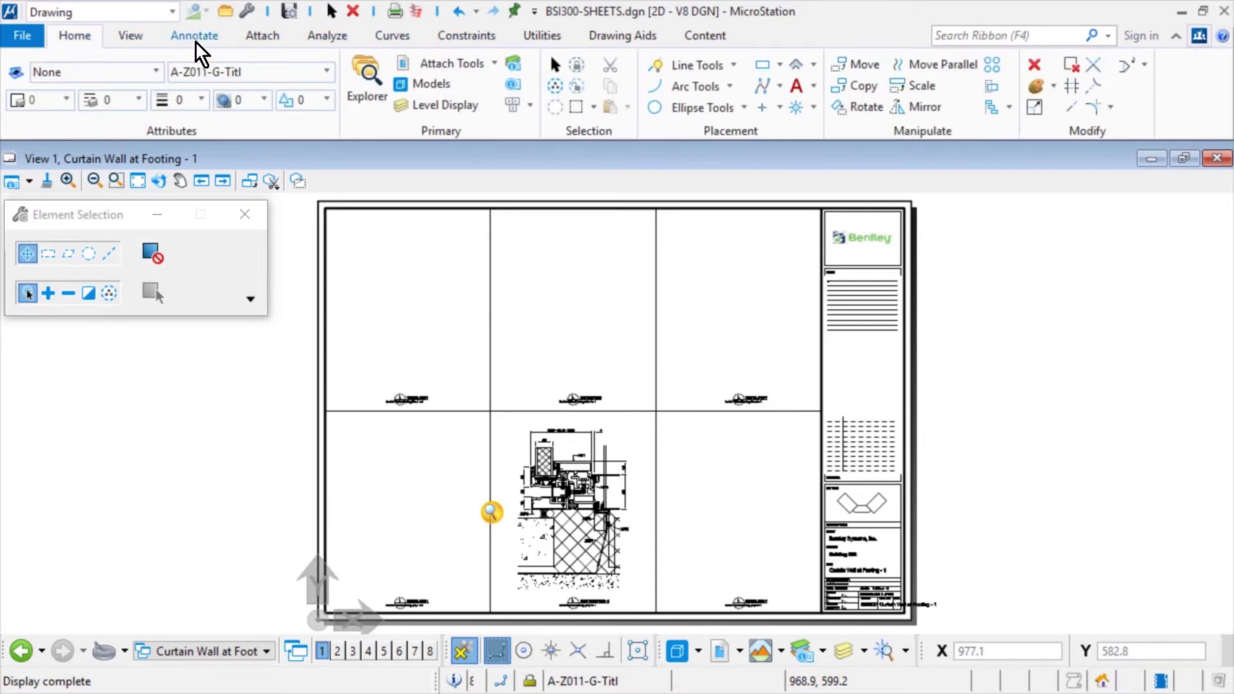
click(452, 90)
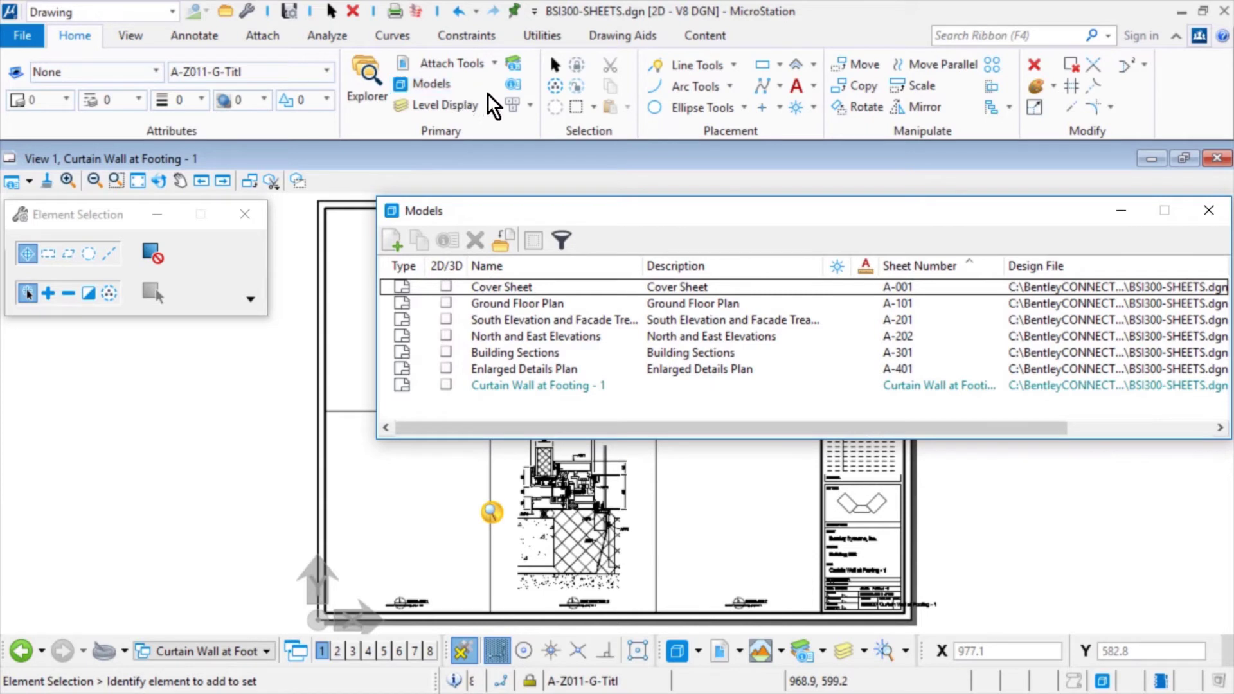
click(597, 386)
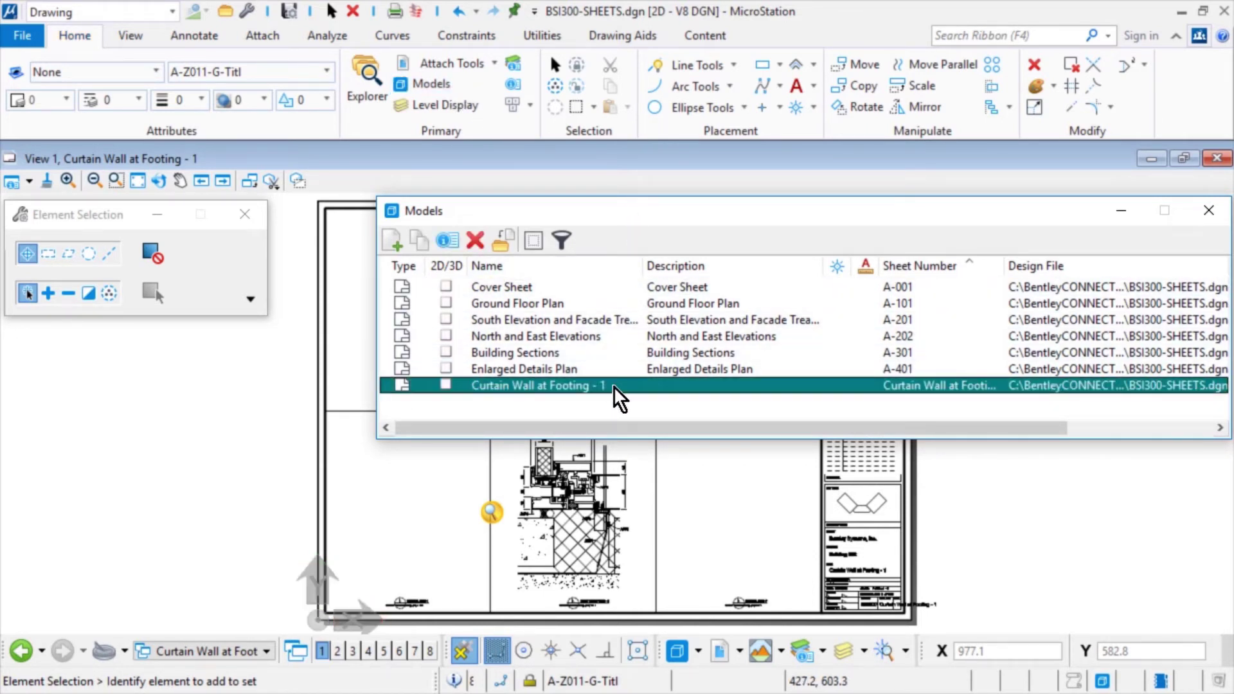
right_click(614, 387)
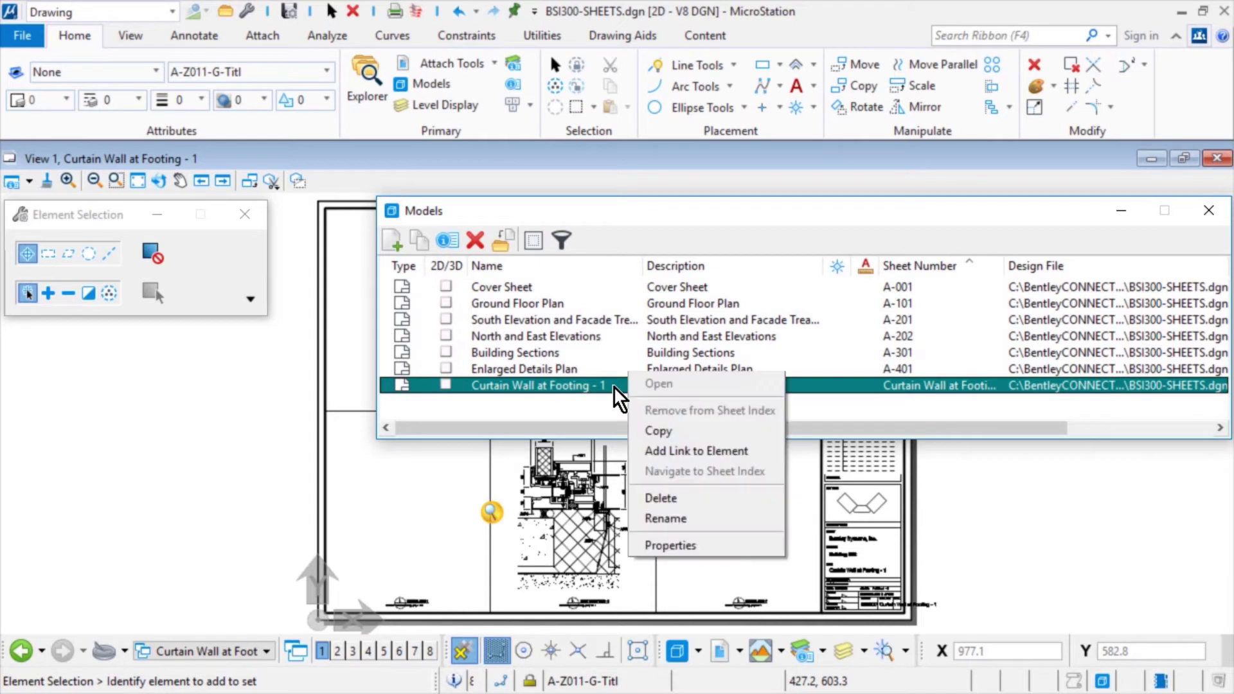
click(703, 522)
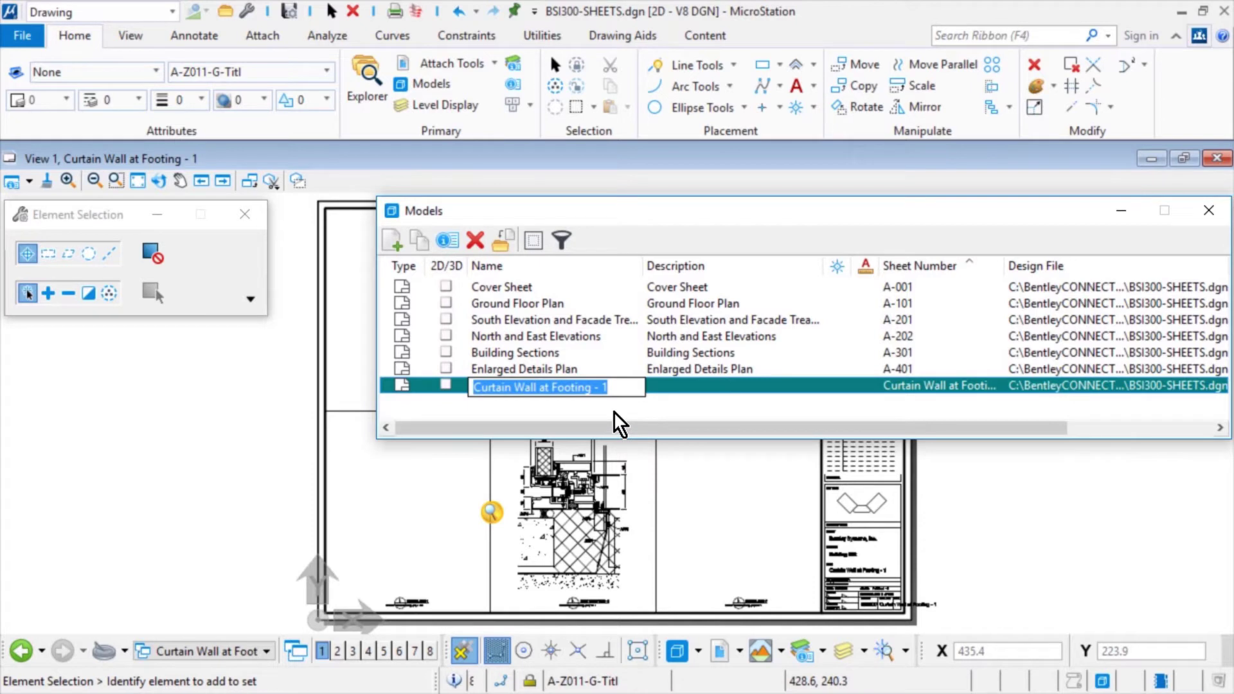
text(Footi)
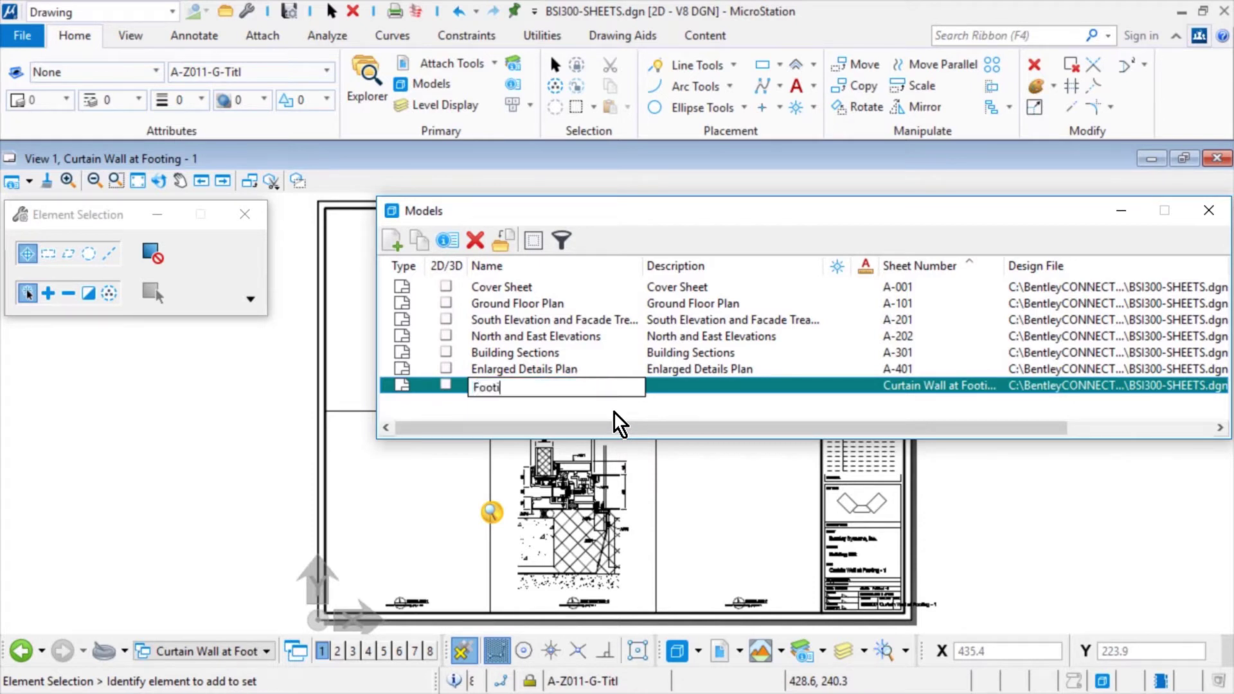
text(ng and Curtain Wall Details)
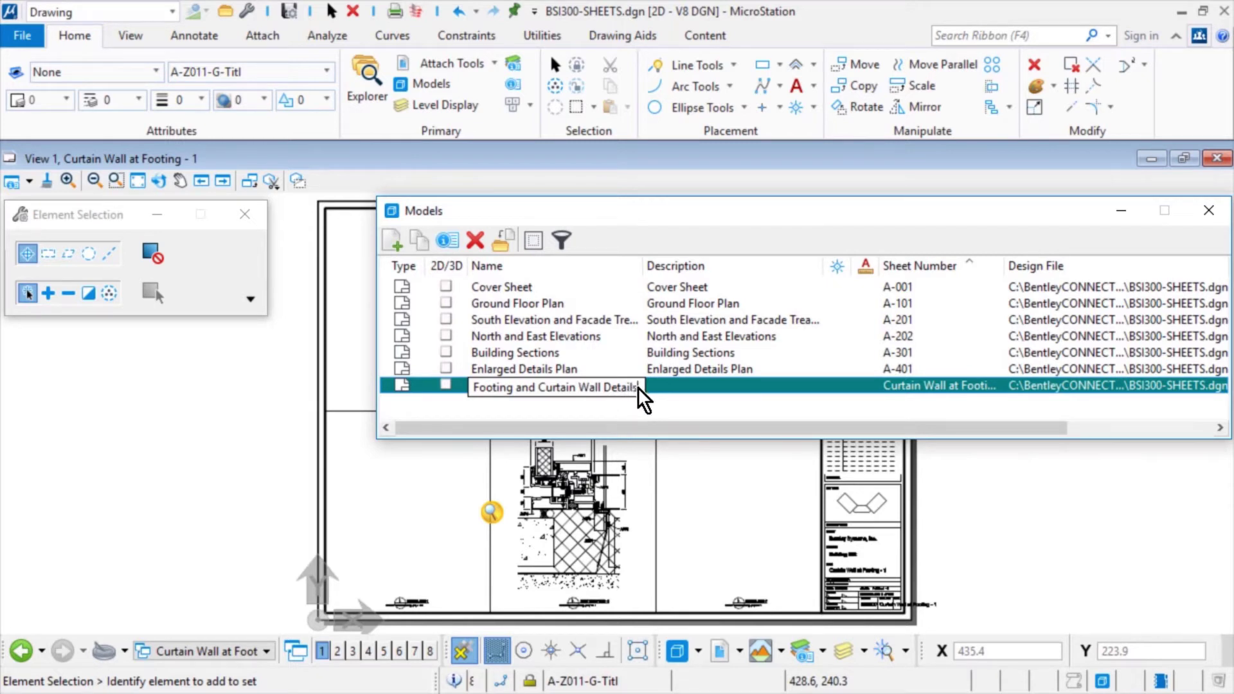
Copy the sheet model's name into its description as "Footing and Curtain Wall Details" and close the model list.
drag(639, 387, 473, 388)
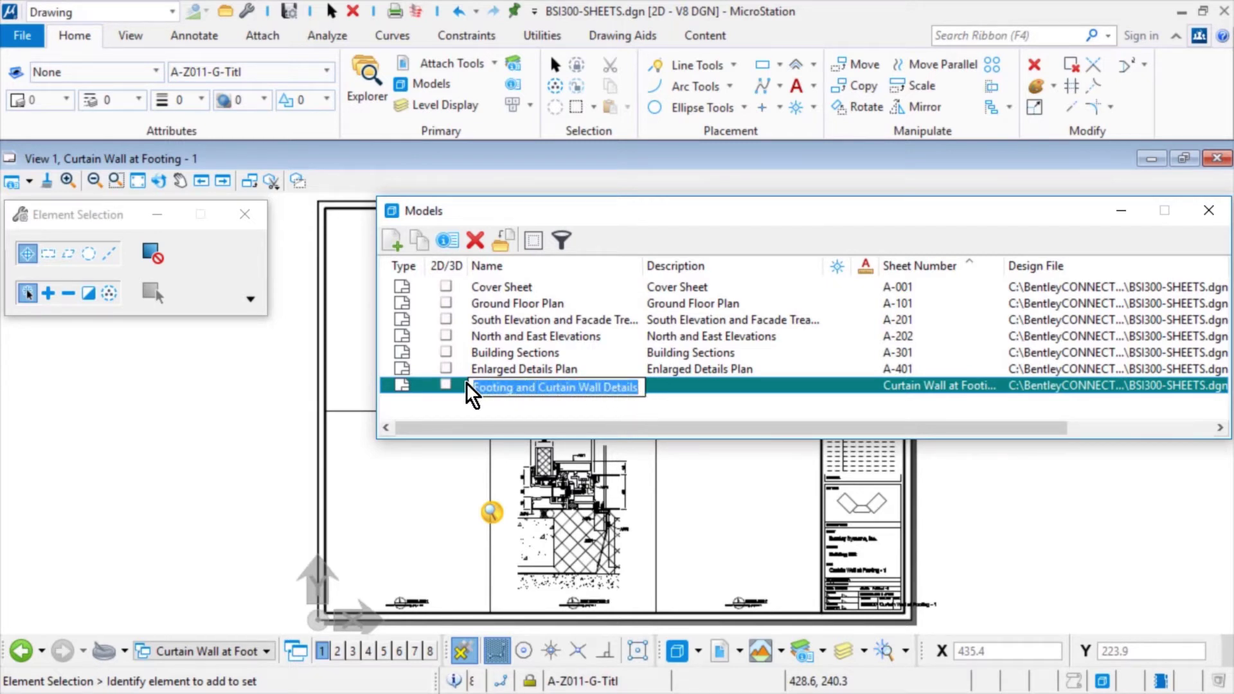
right_click(509, 385)
click(539, 403)
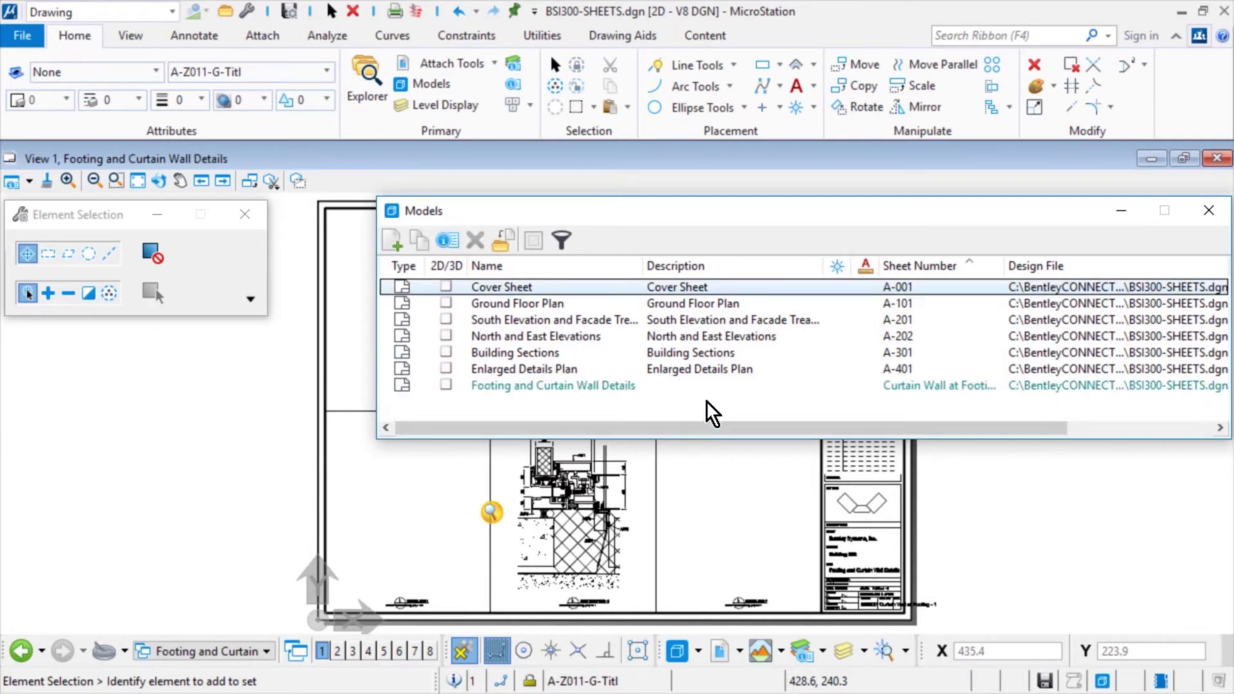
click(696, 387)
click(696, 387)
right_click(696, 386)
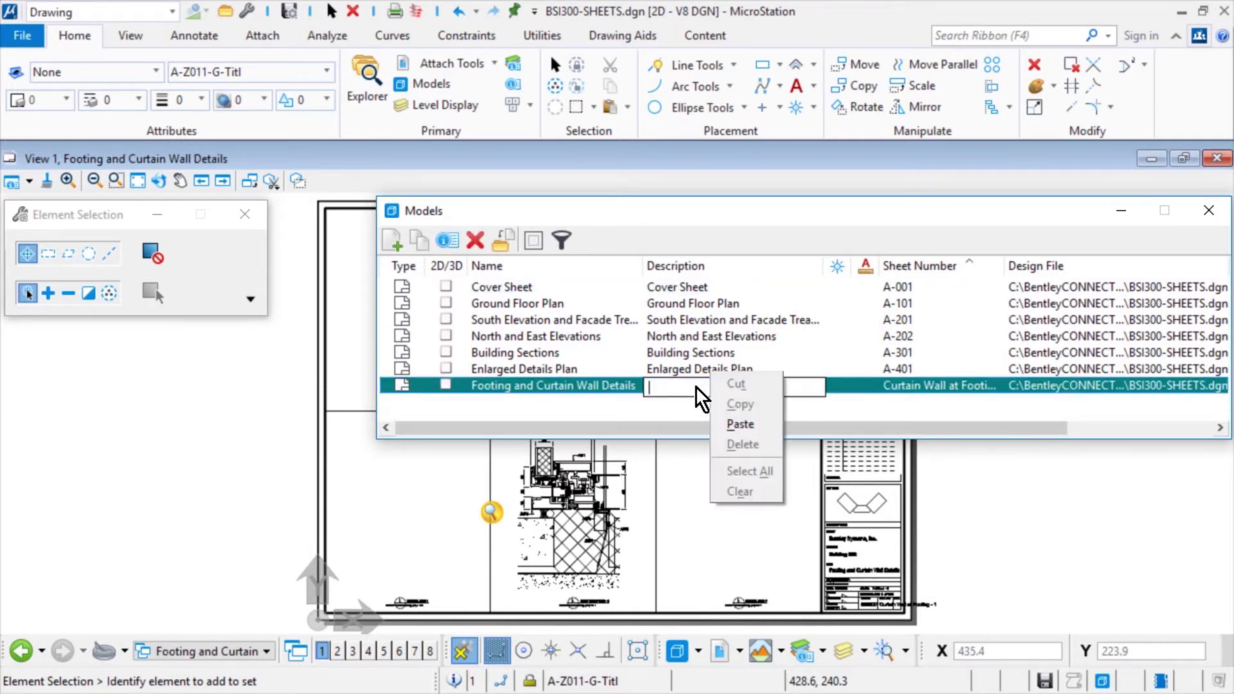
click(742, 423)
click(724, 407)
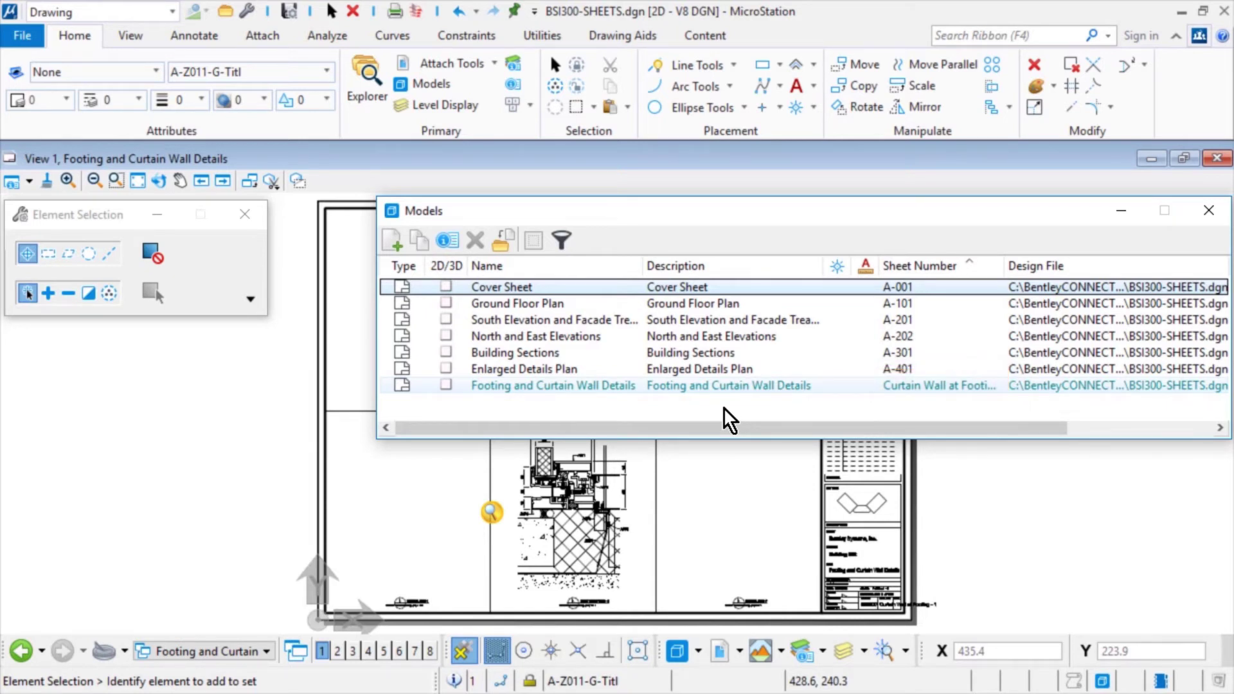
click(1206, 211)
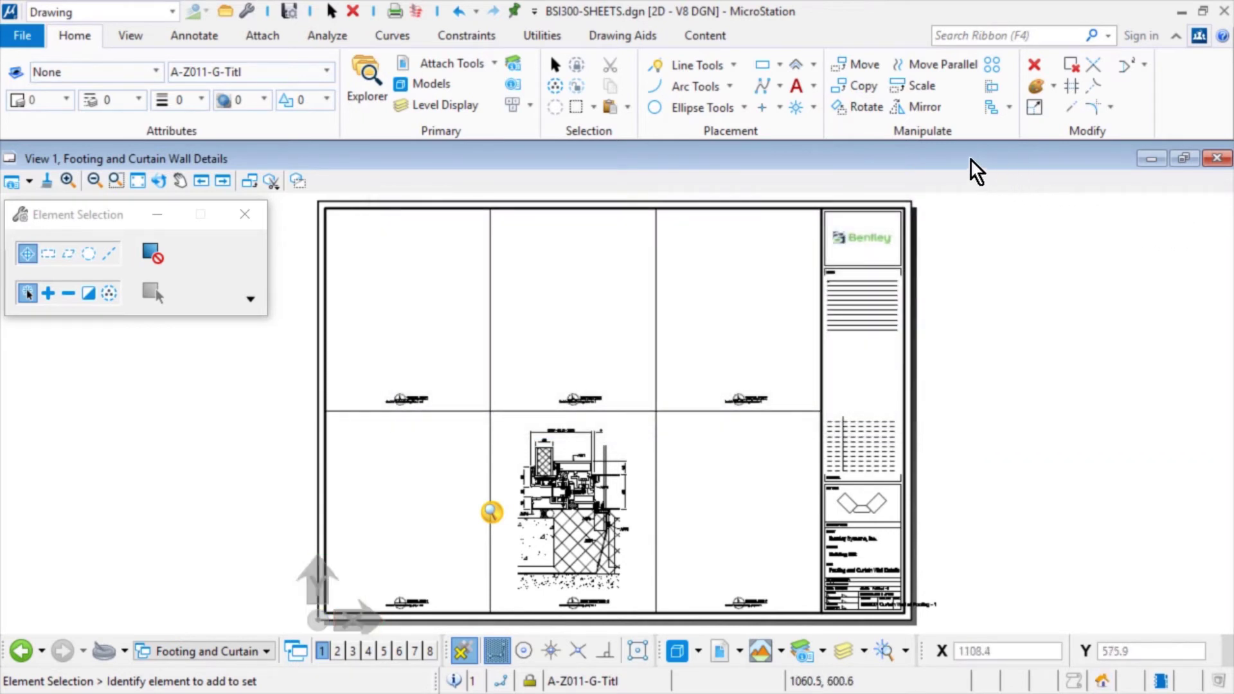
Open the sheet index for editing and expand the Building 302 entry.
click(365, 110)
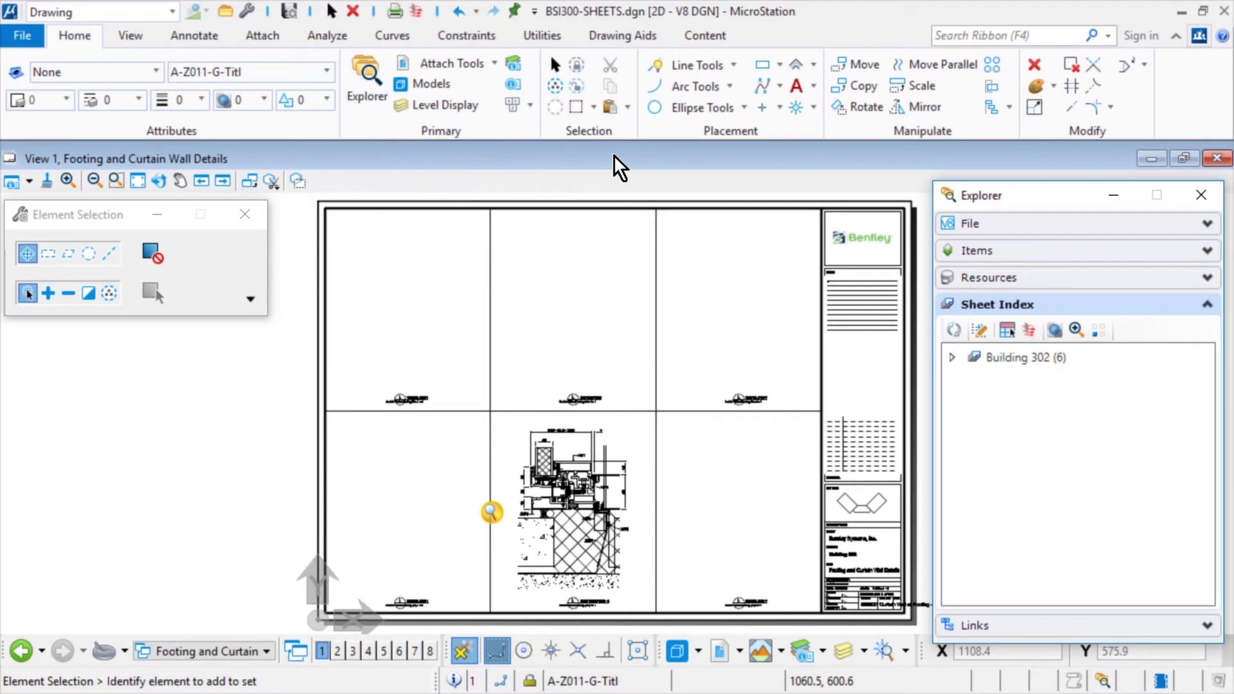
click(978, 333)
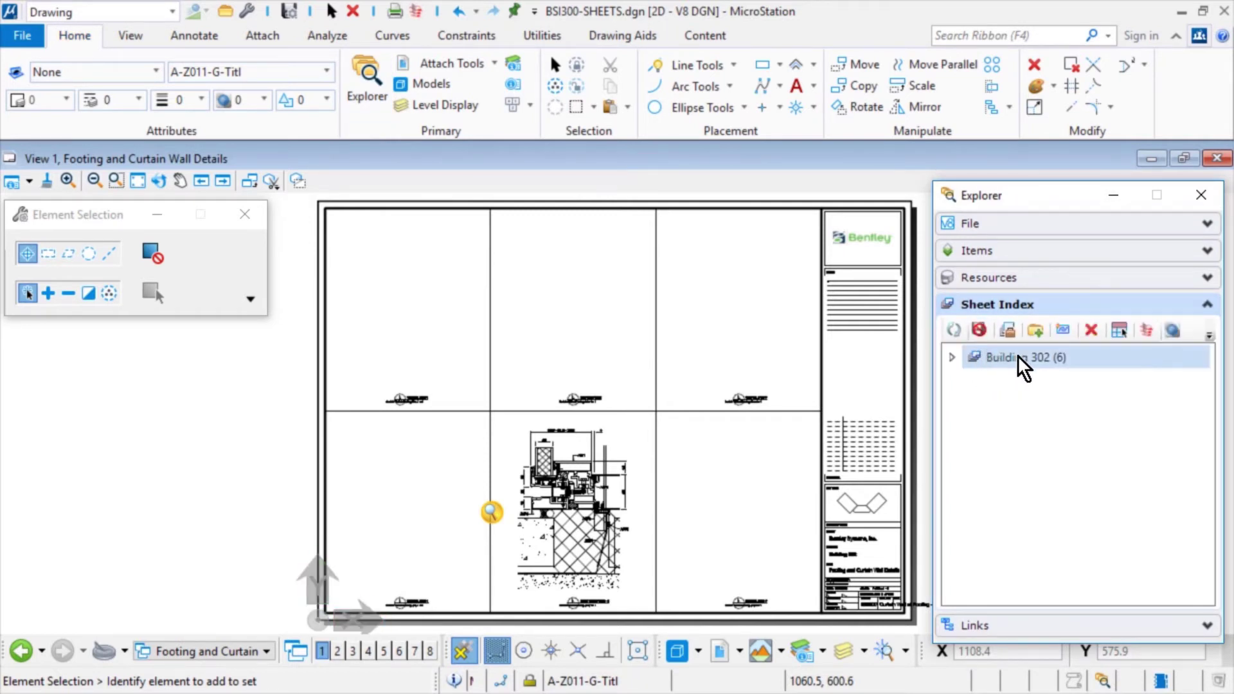
double_click(1085, 356)
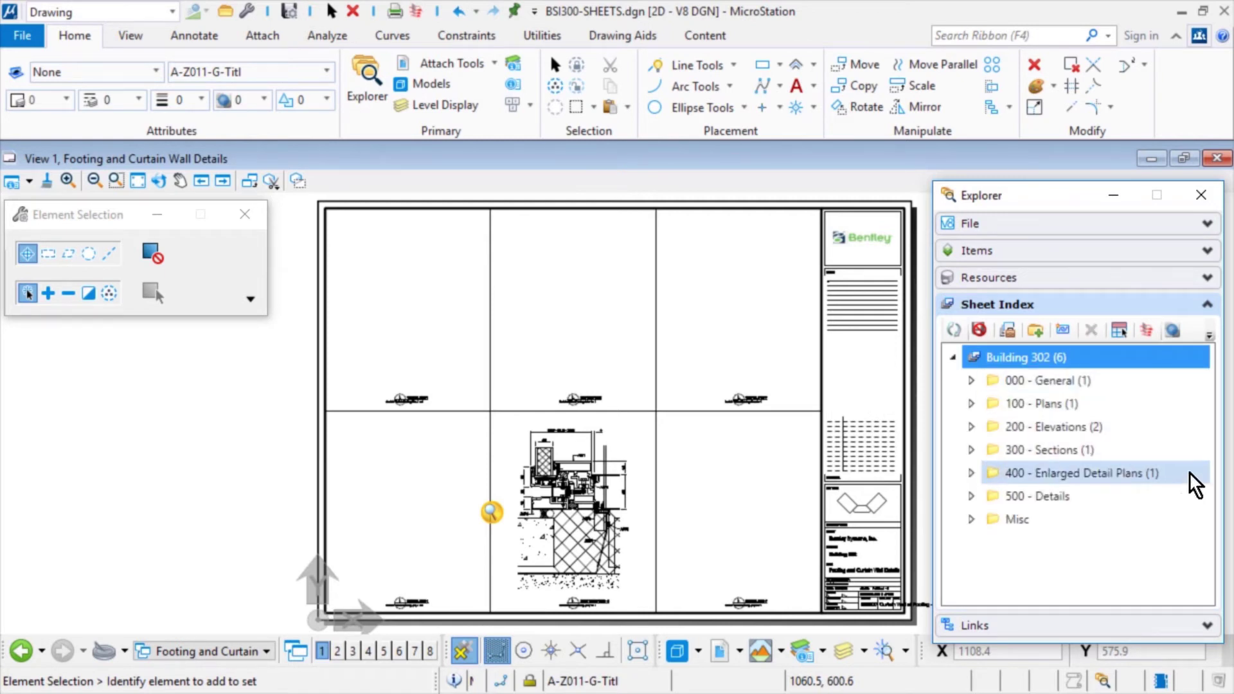
Add the Footing and Curtain Wall Details sheet from BSI300-SHEETS.dgn to the 500 - Details folder and dismiss the file notification.
click(1131, 503)
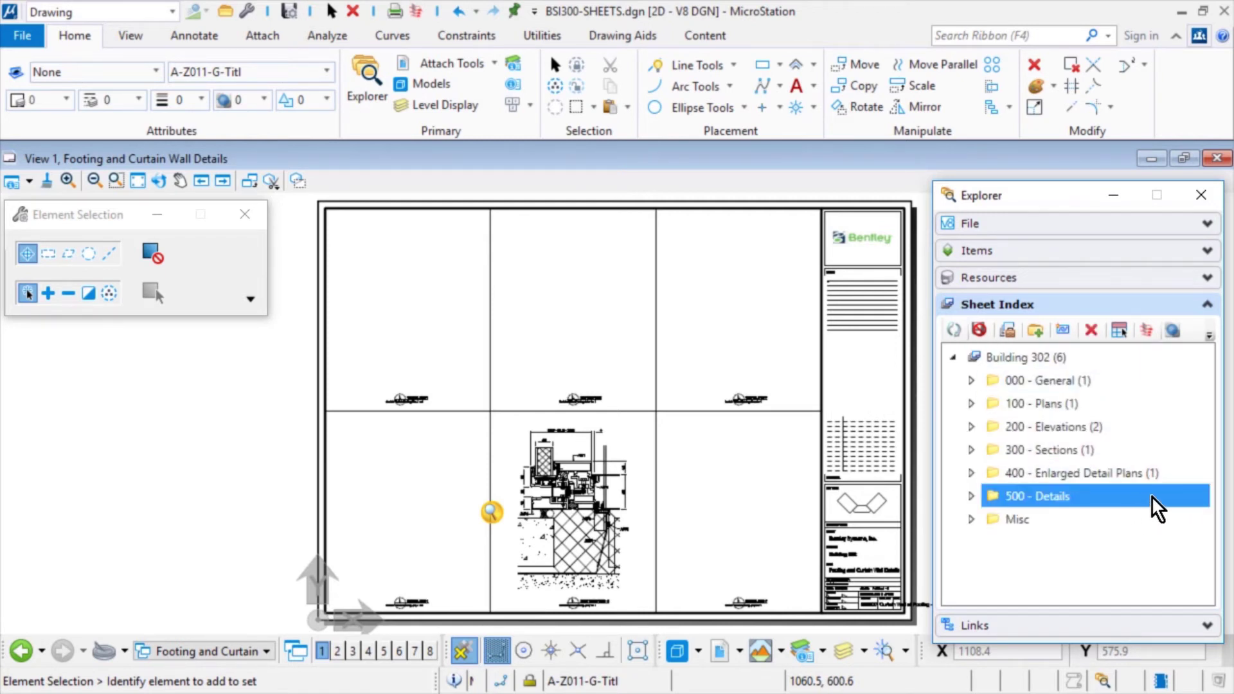
click(1062, 330)
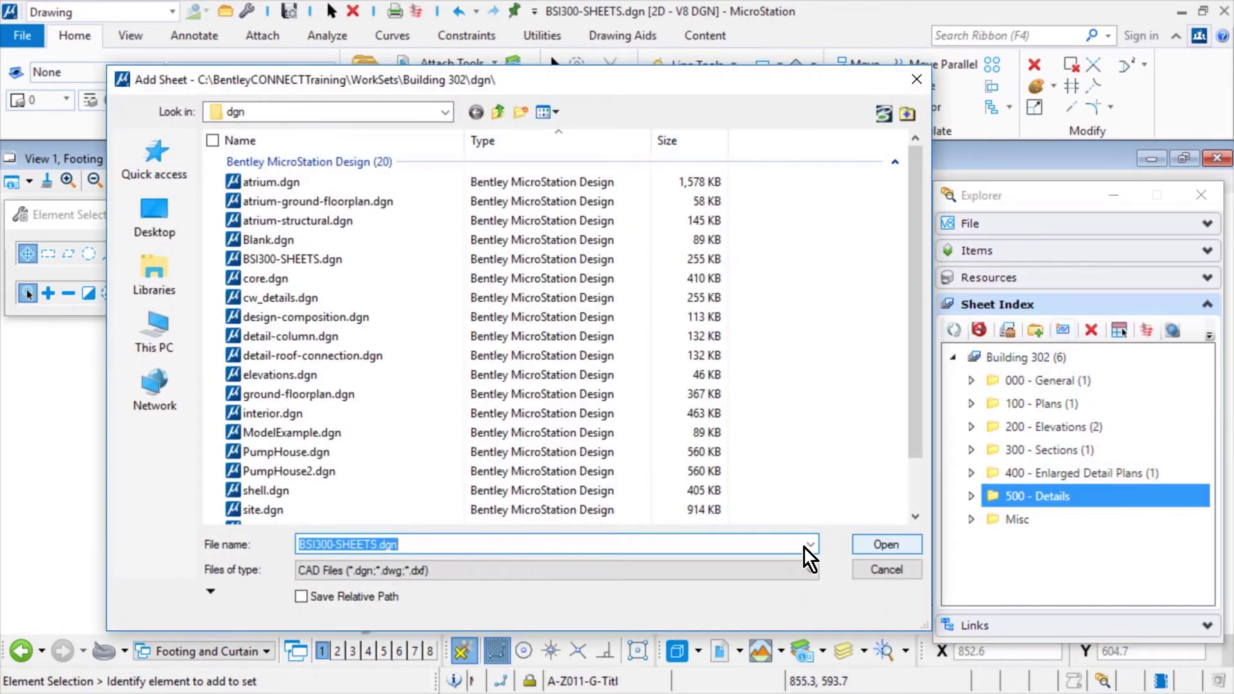
click(382, 260)
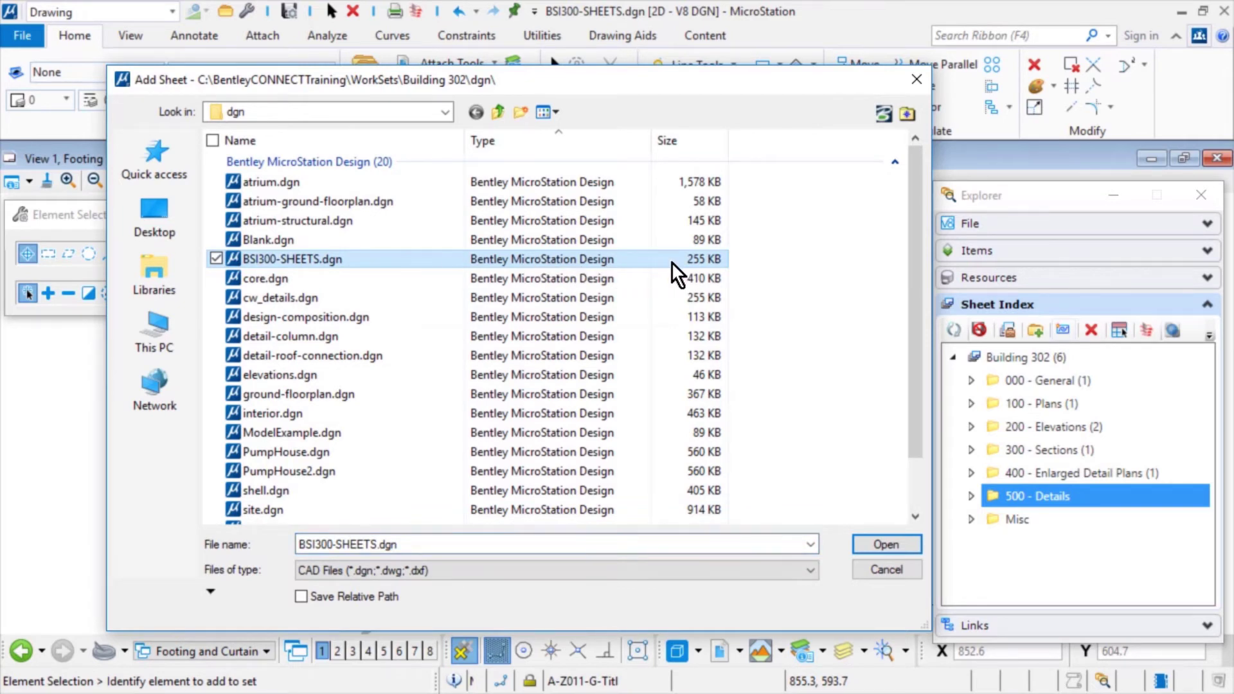
click(877, 544)
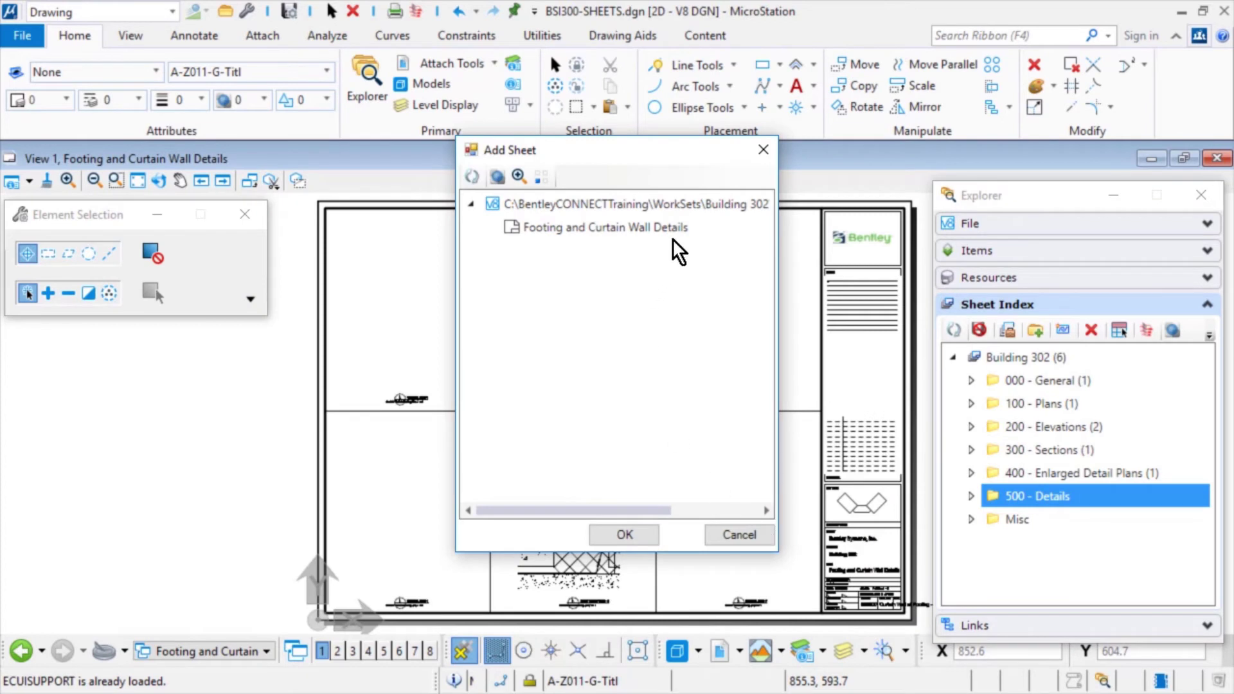
click(695, 229)
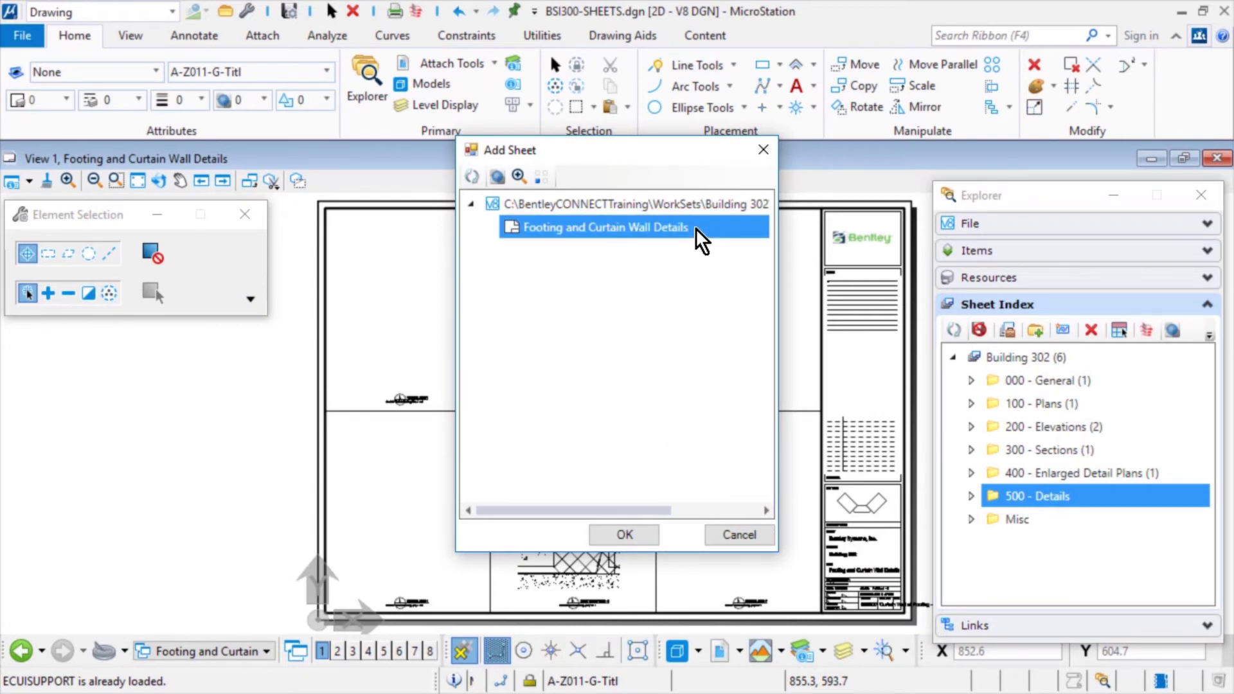
click(645, 529)
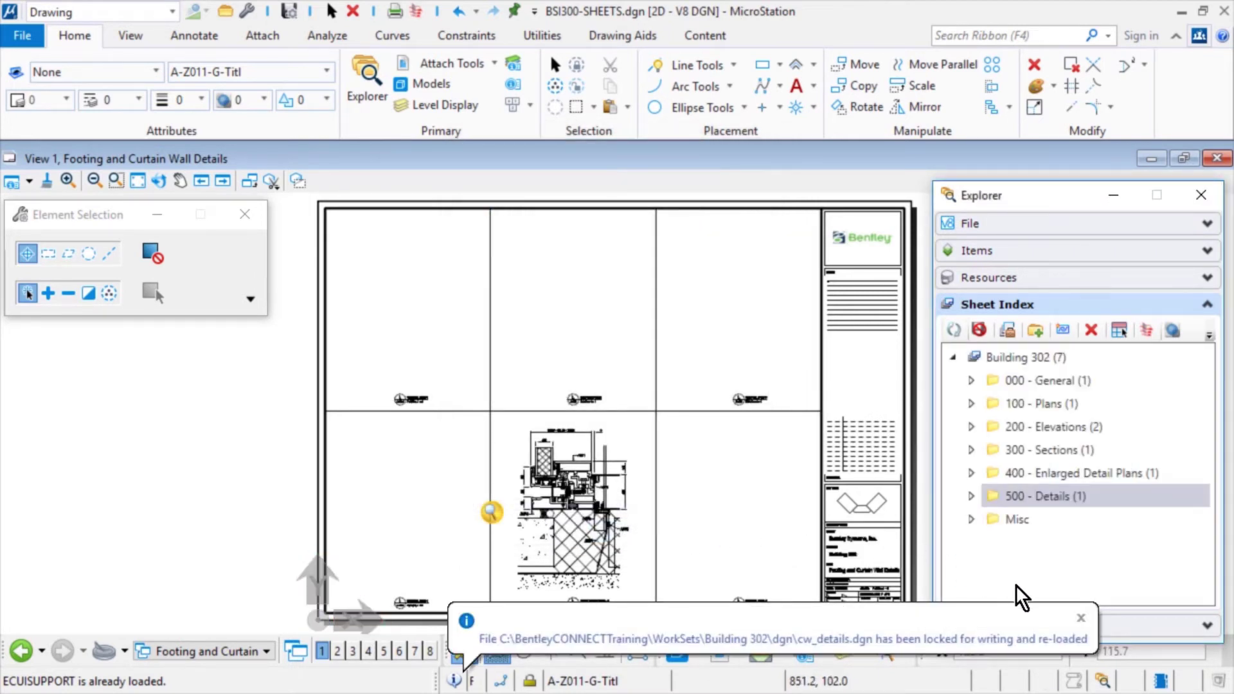
click(1082, 617)
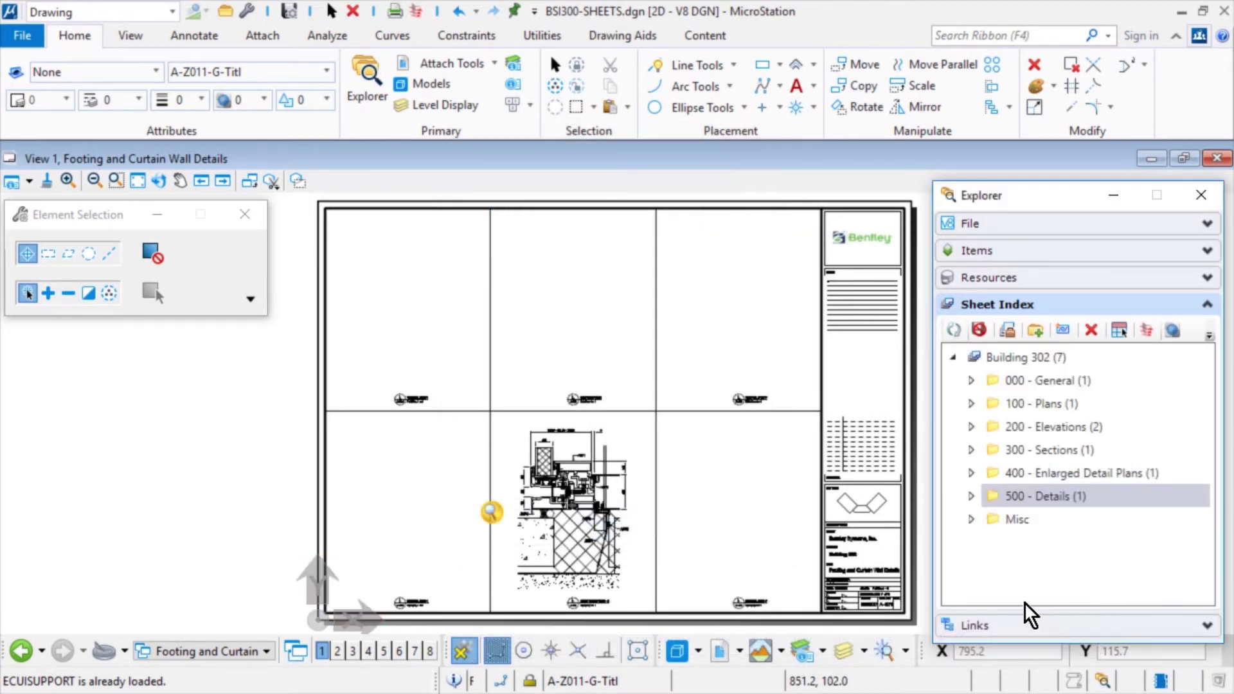
Expand the 500 - Details folder in the sheet index and select its Footing and Curtain Wall Details sheet.
click(976, 497)
click(972, 496)
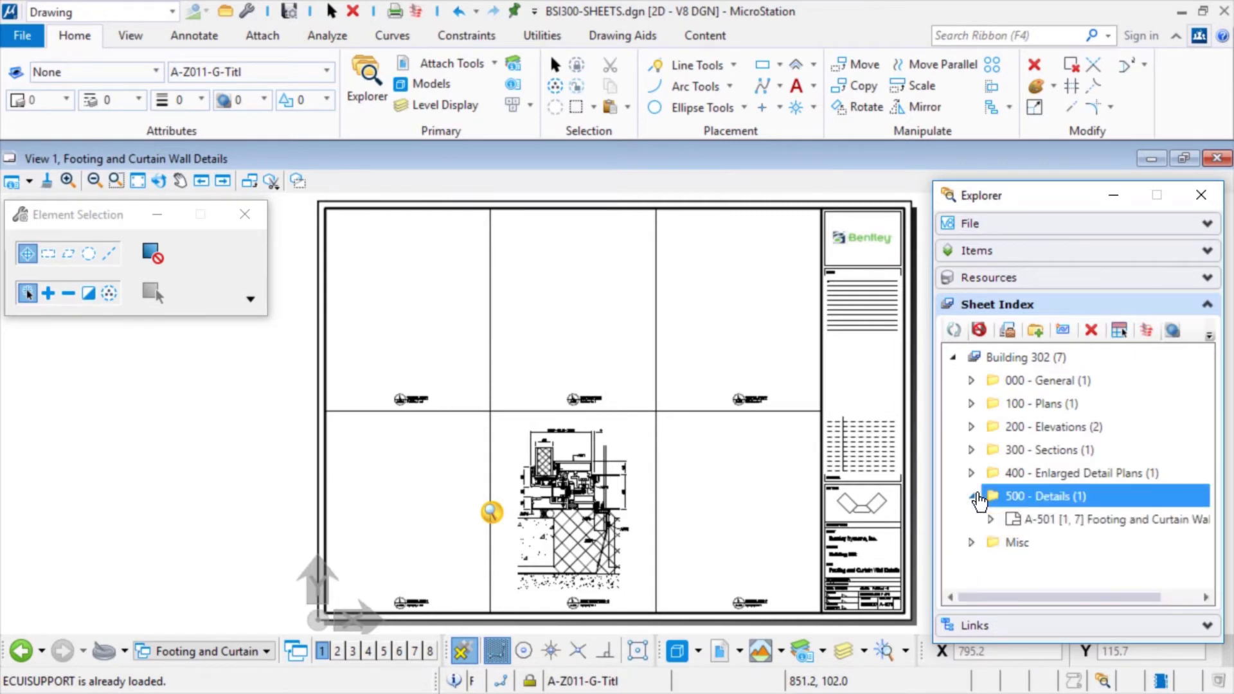
click(1022, 519)
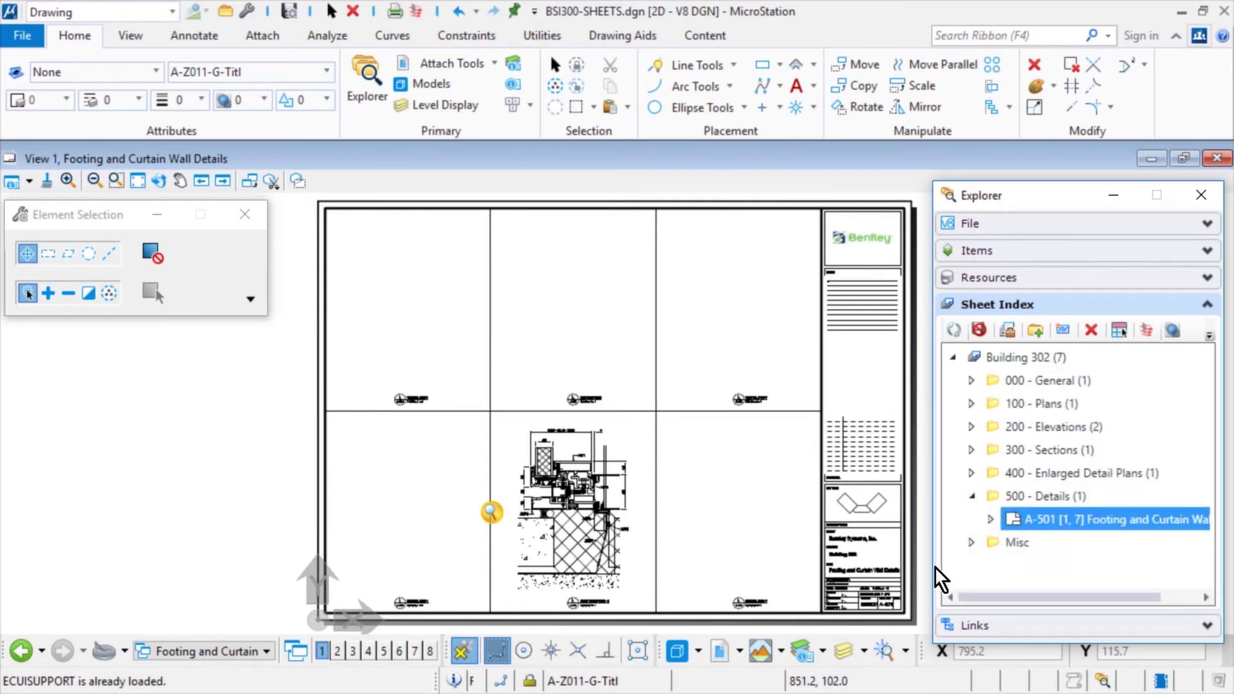
Examine the drawing number in the sheet's title block and in the Curtain Wall at Footing - 1 detail label.
scroll(920, 609, up, 6)
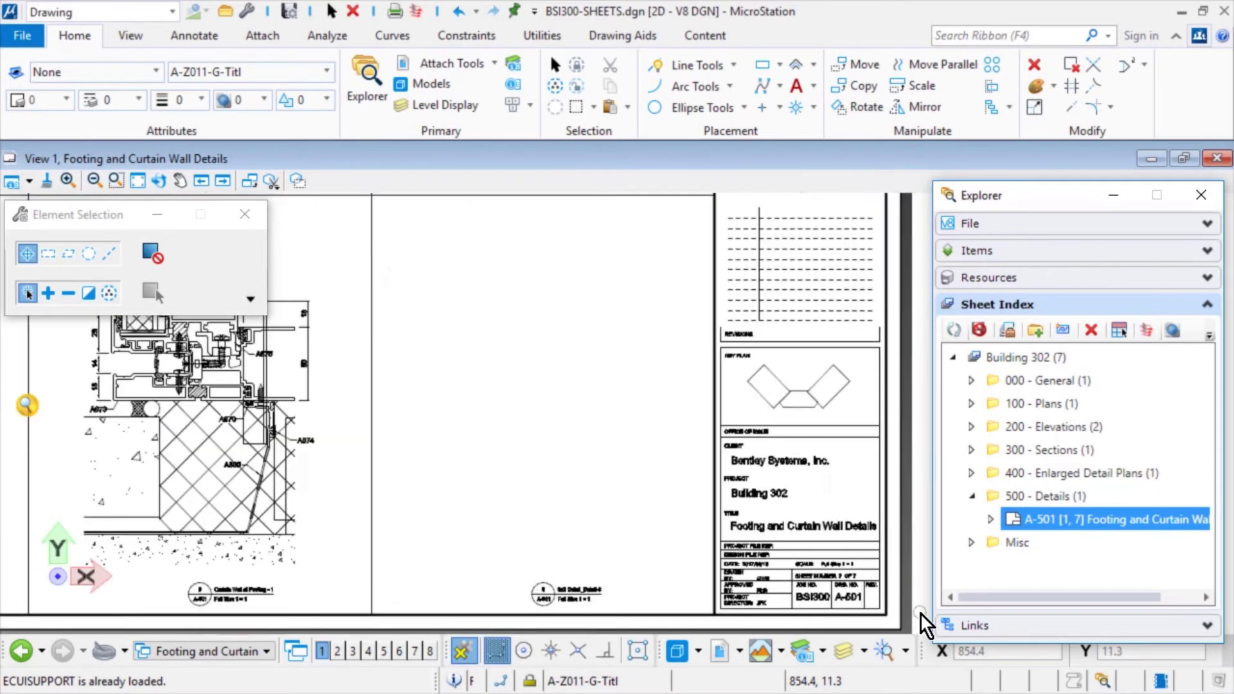
scroll(919, 611, up, 1)
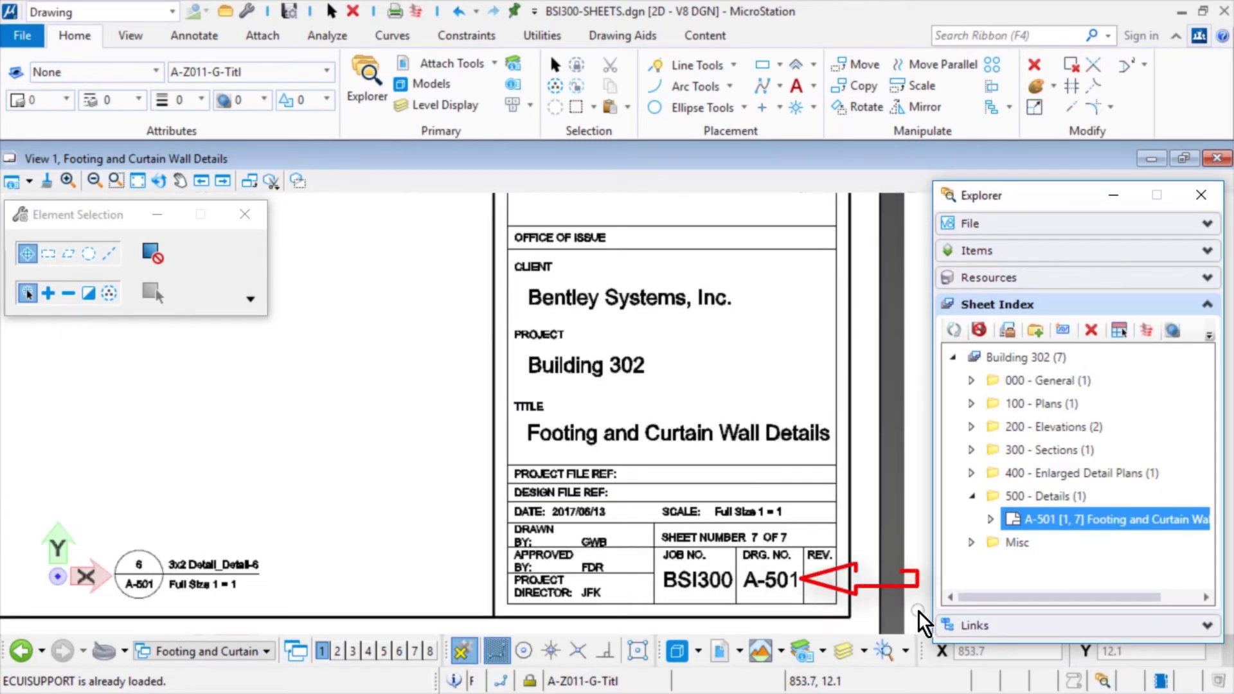
scroll(918, 610, down, 3)
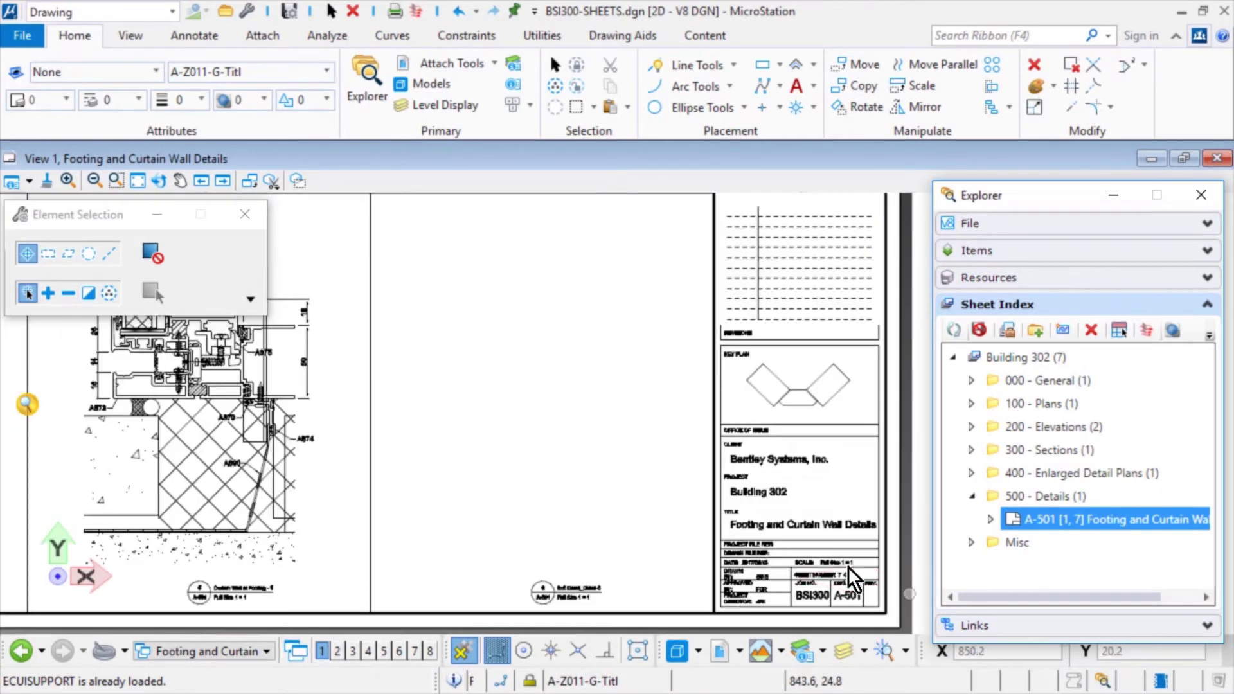
scroll(143, 598, up, 5)
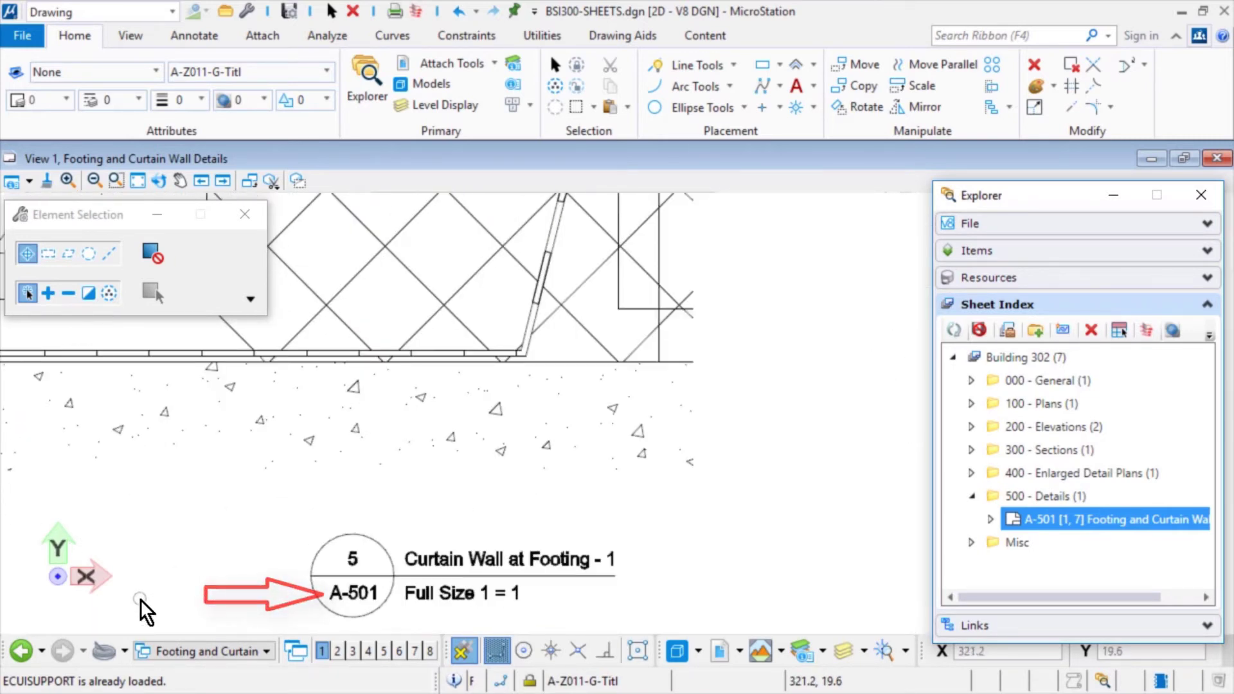
scroll(170, 591, down, 2)
scroll(183, 586, down, 3)
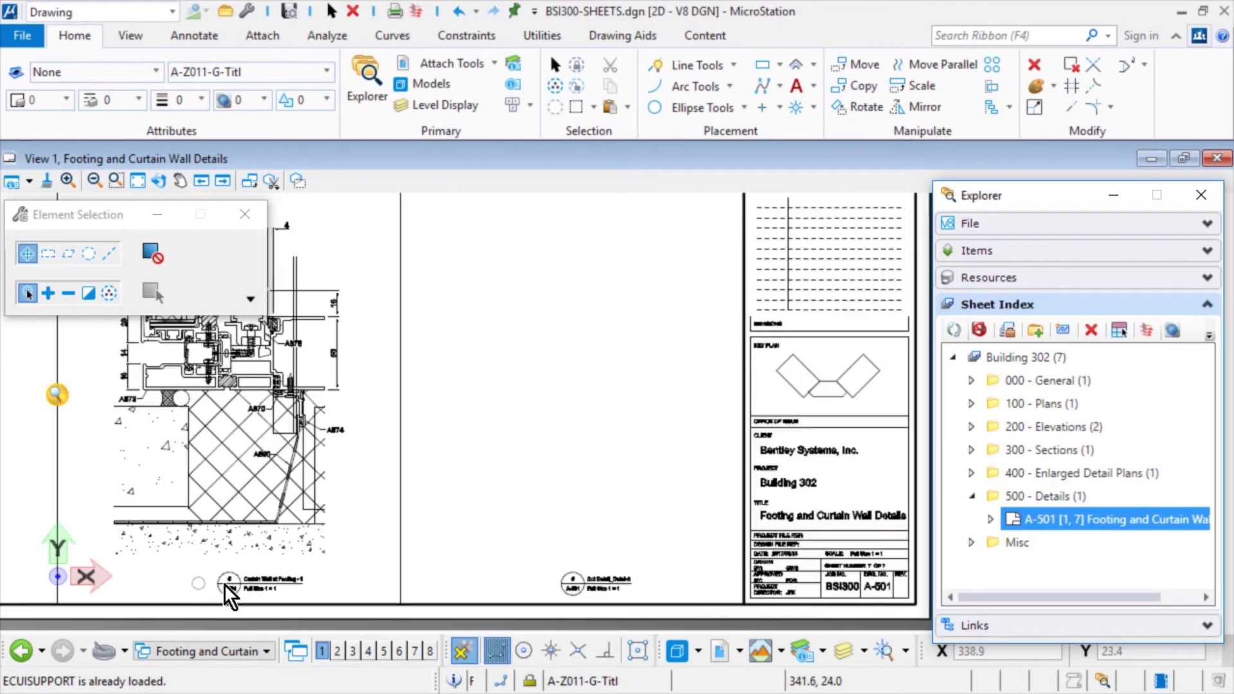
middle_click(518, 475)
middle_click(518, 475)
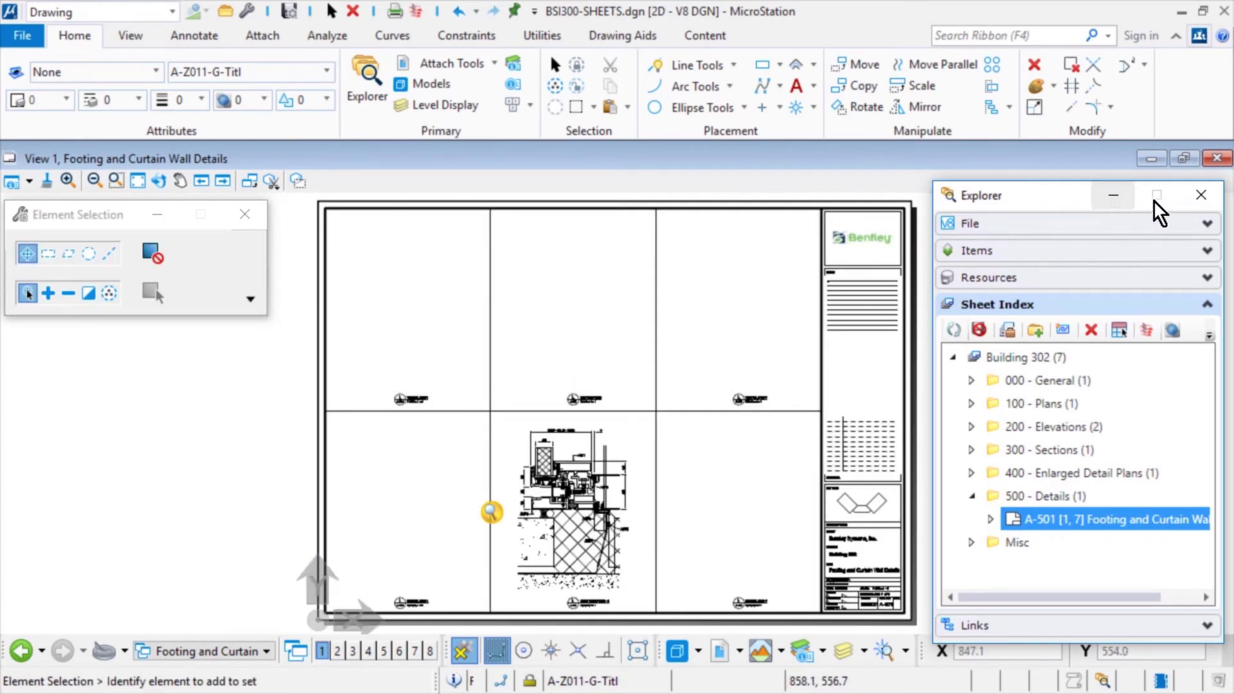
Close the sheet index and open the file detail-column.dgn from the Building 302 dgn folder.
click(1201, 196)
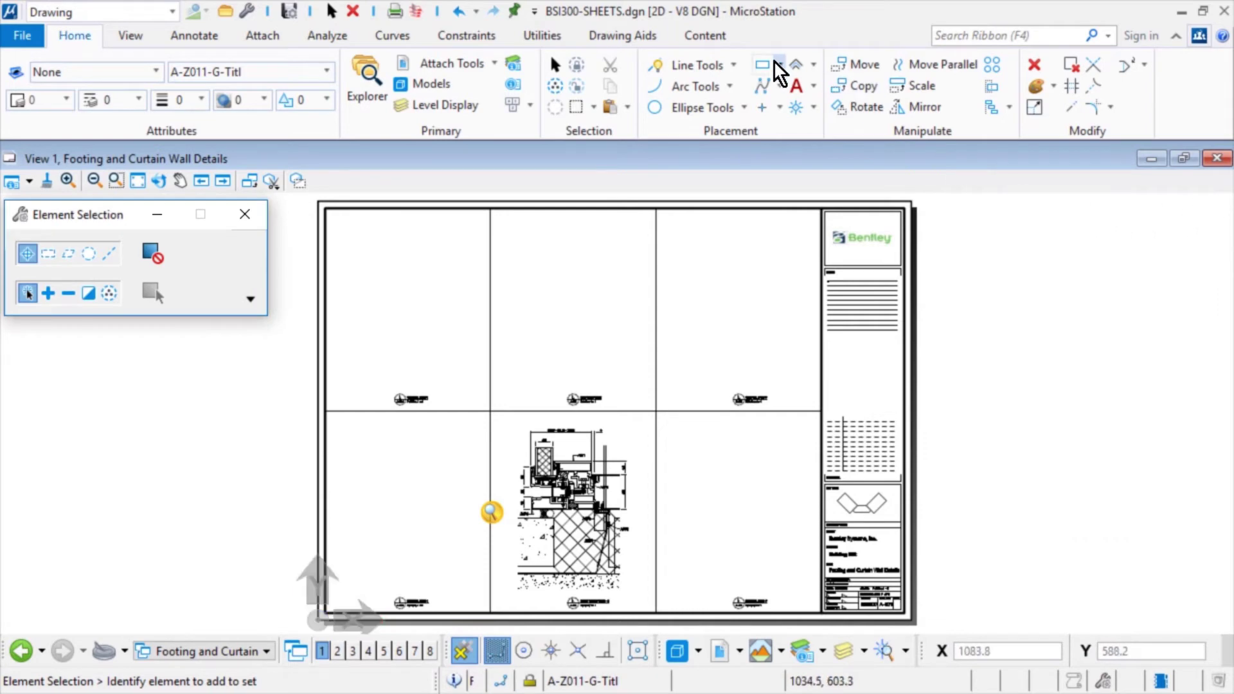
click(34, 37)
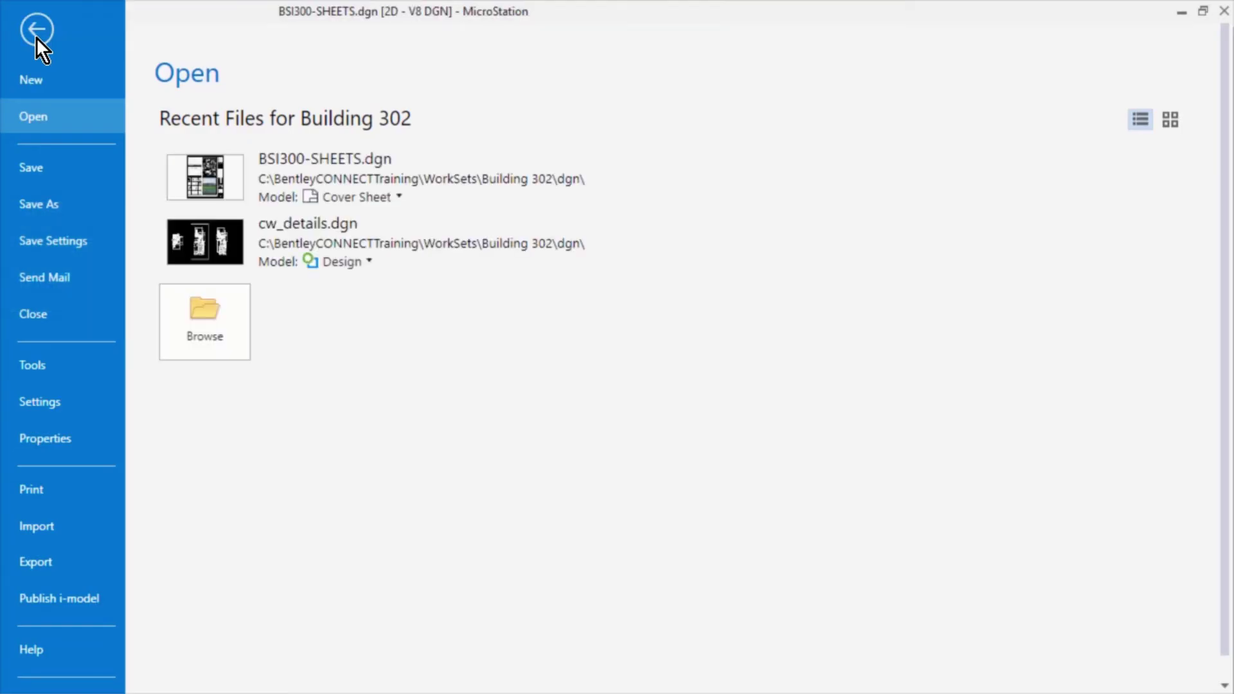
click(232, 323)
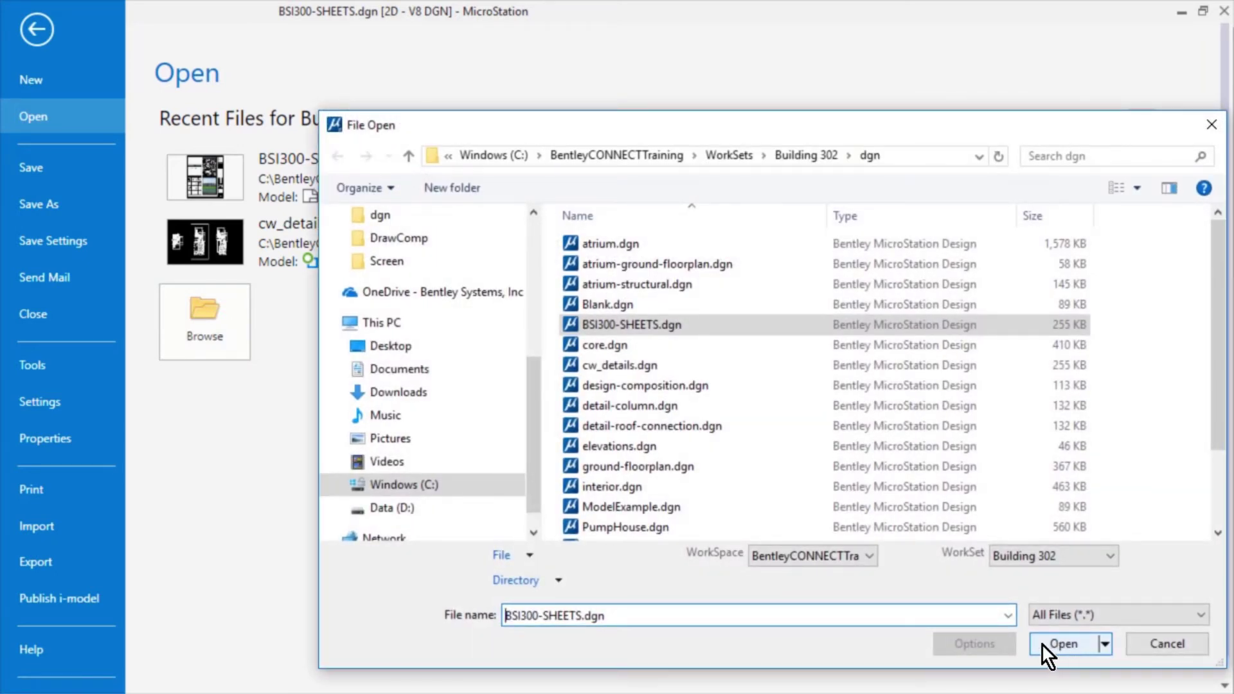
click(715, 406)
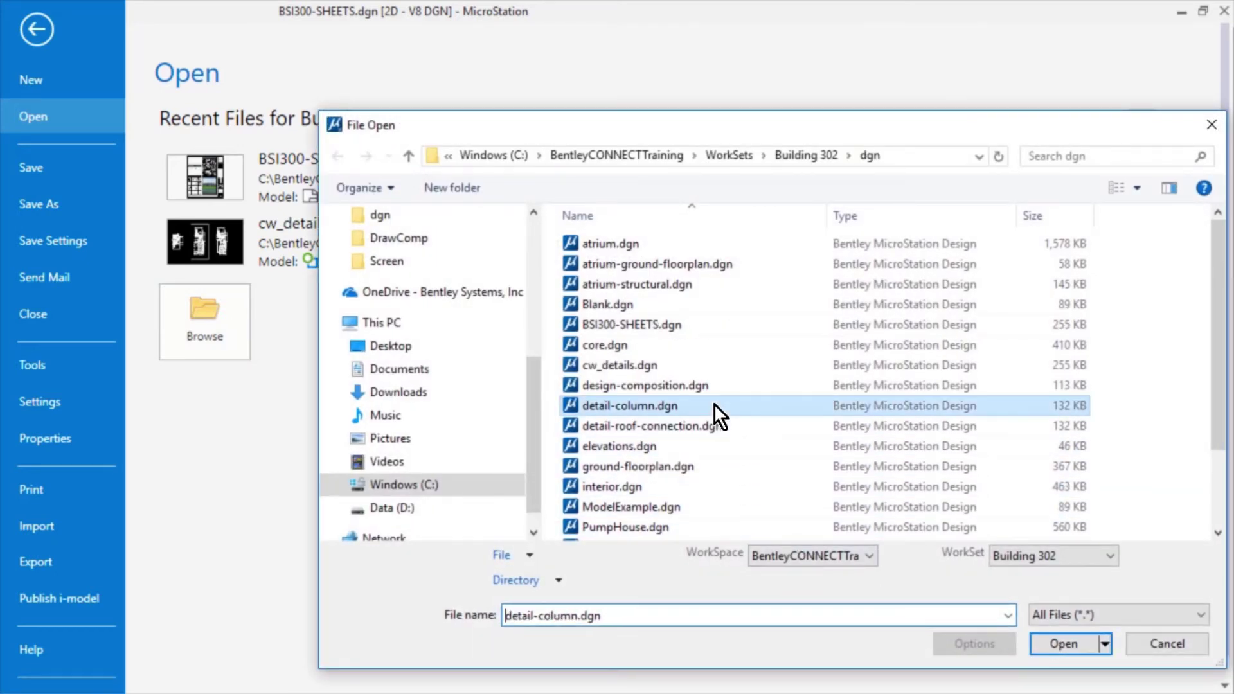
click(1086, 641)
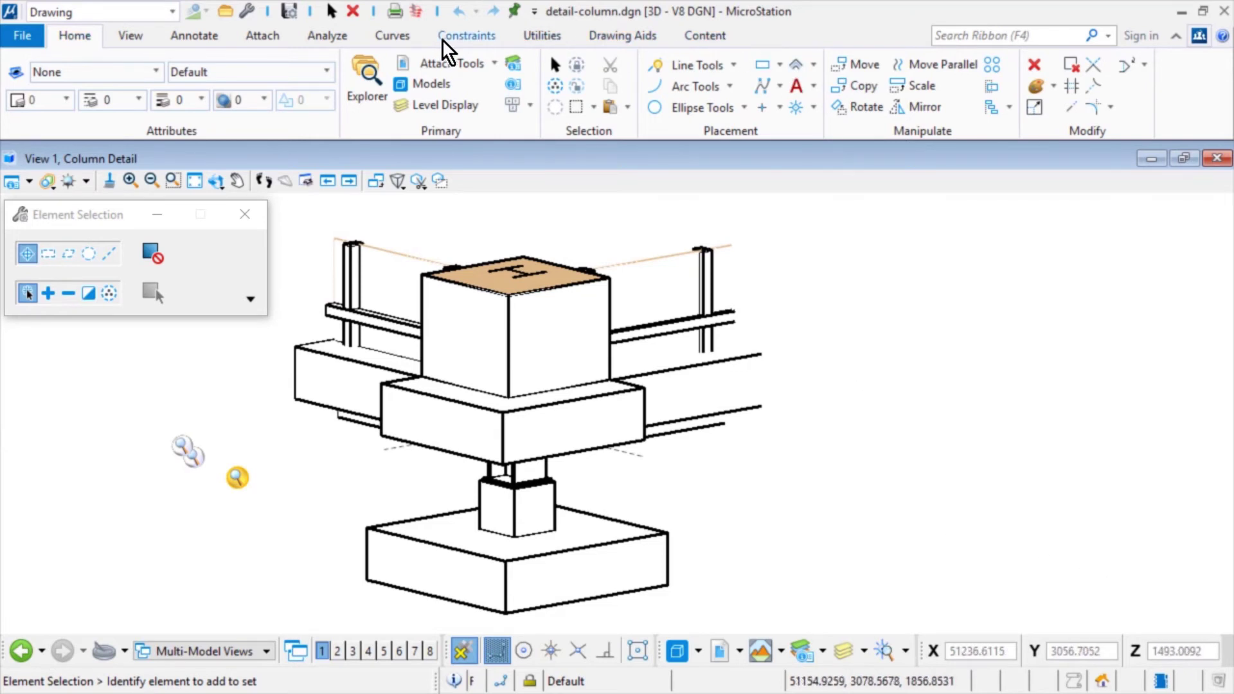
Start creating a drawing from the saved view Footing 1 using the drawing seed DetailView_3D_SheetOnly.
click(127, 37)
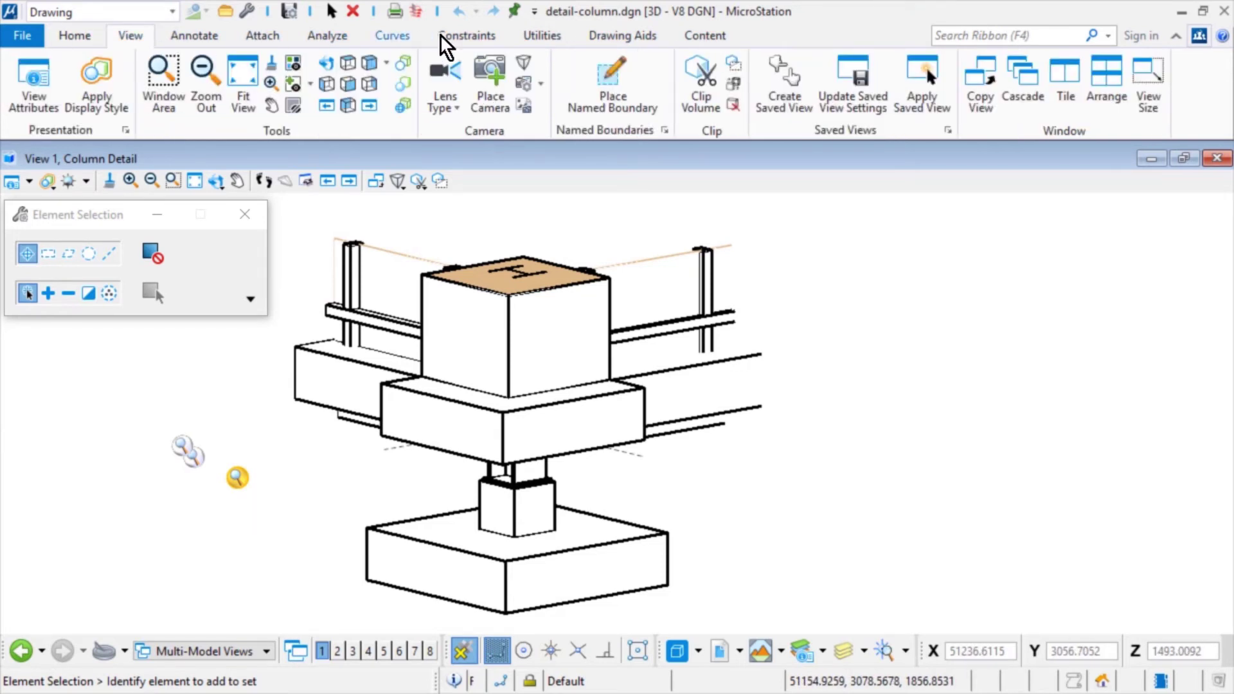
click(947, 131)
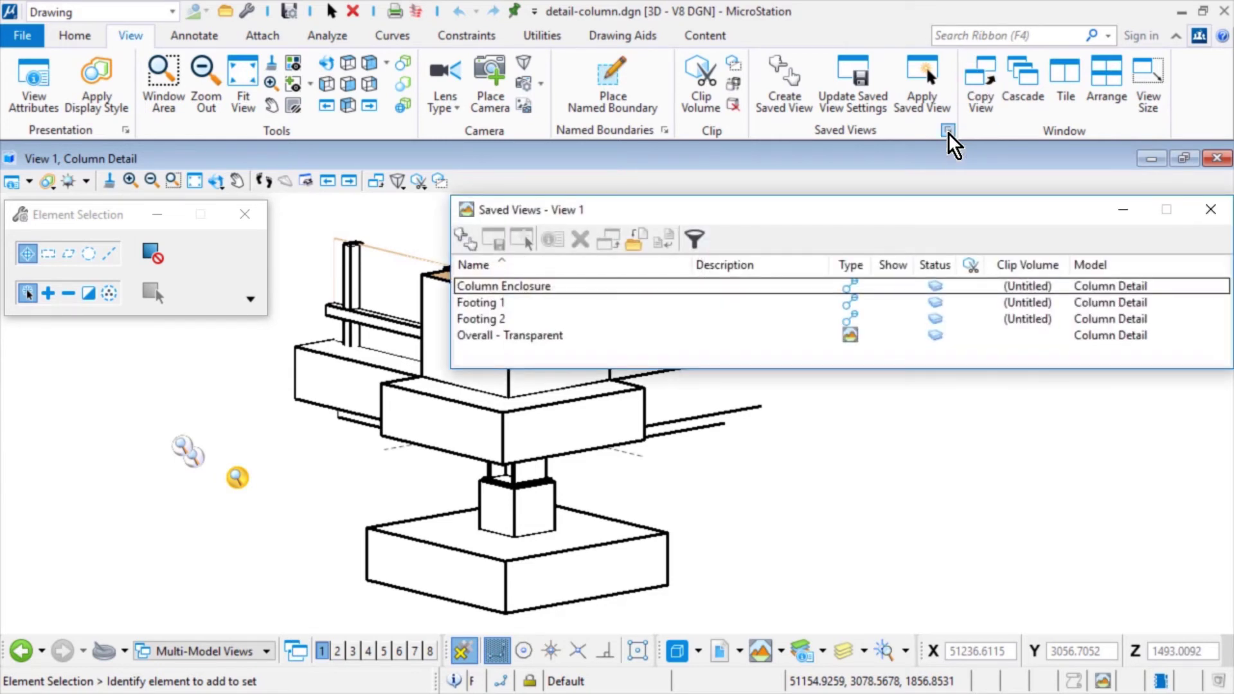
click(603, 304)
right_click(626, 300)
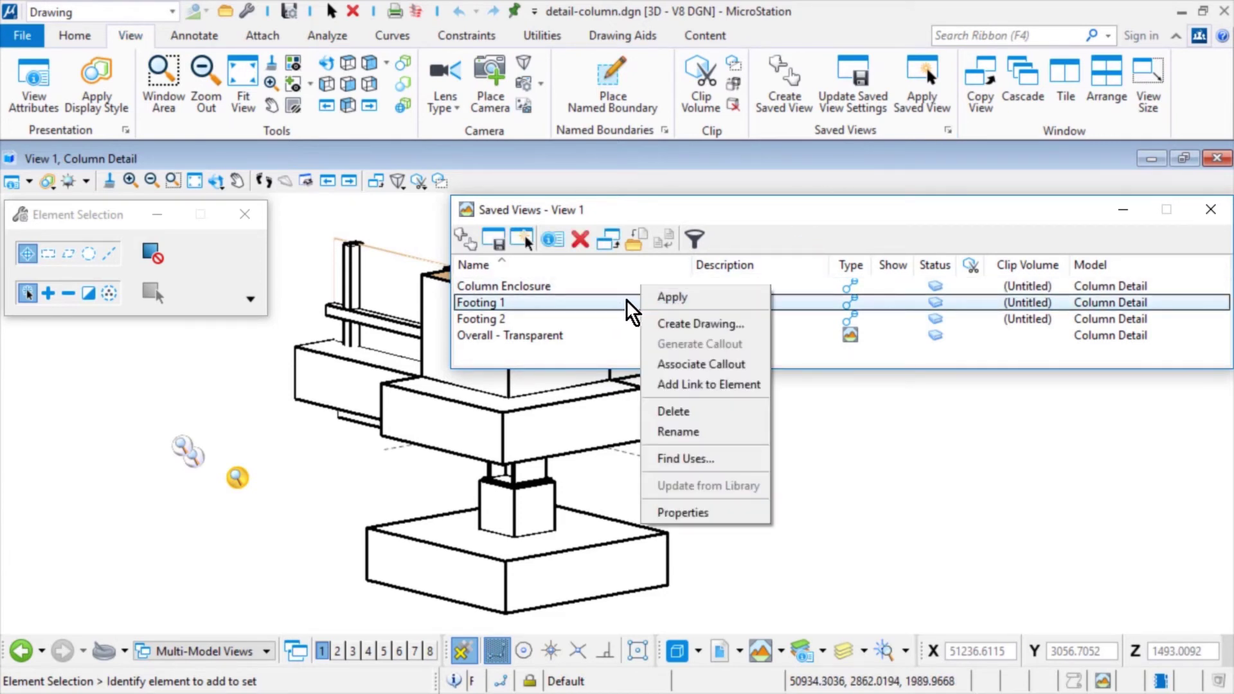
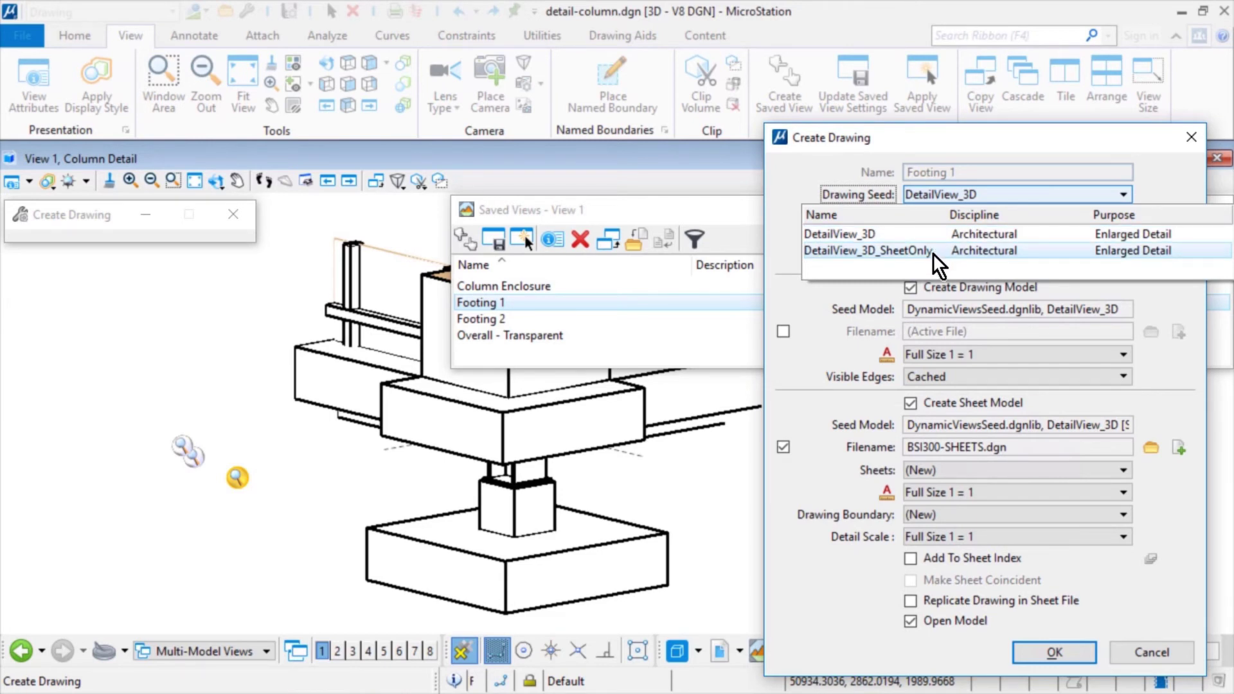
click(932, 251)
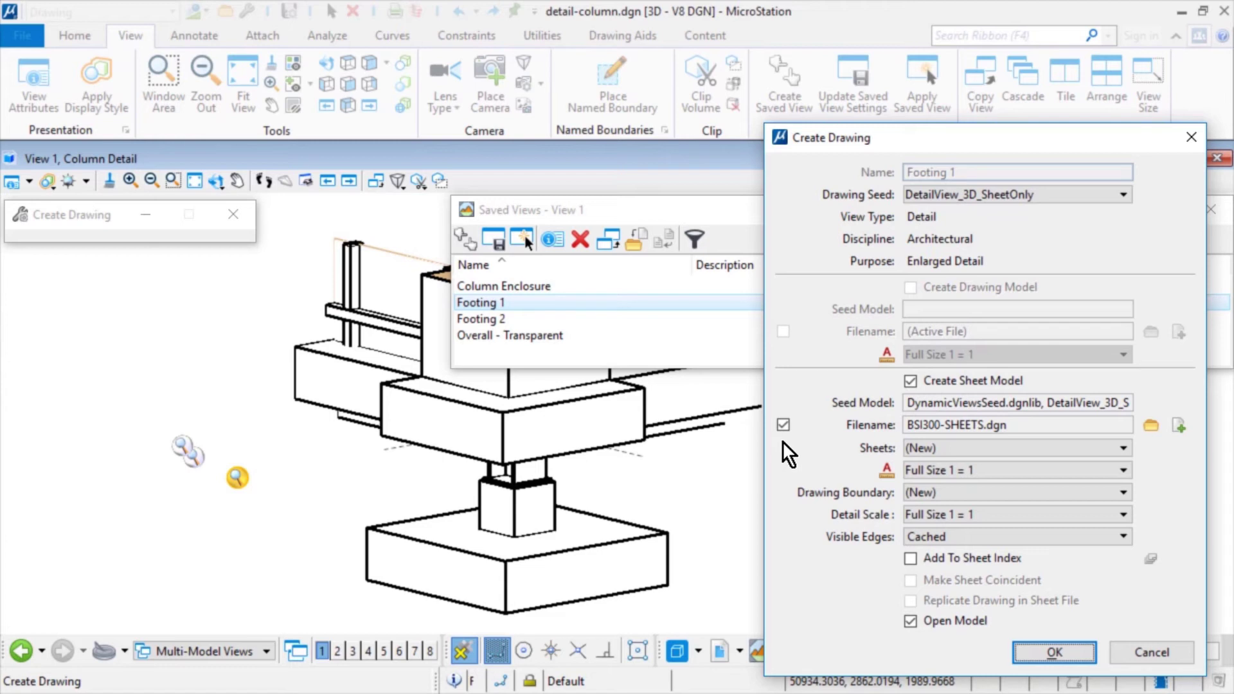
Place the new drawing on the Footing and Curtain Wall Details sheet in the drawing boundary 3x2 Detail_Detail-2.
click(1126, 450)
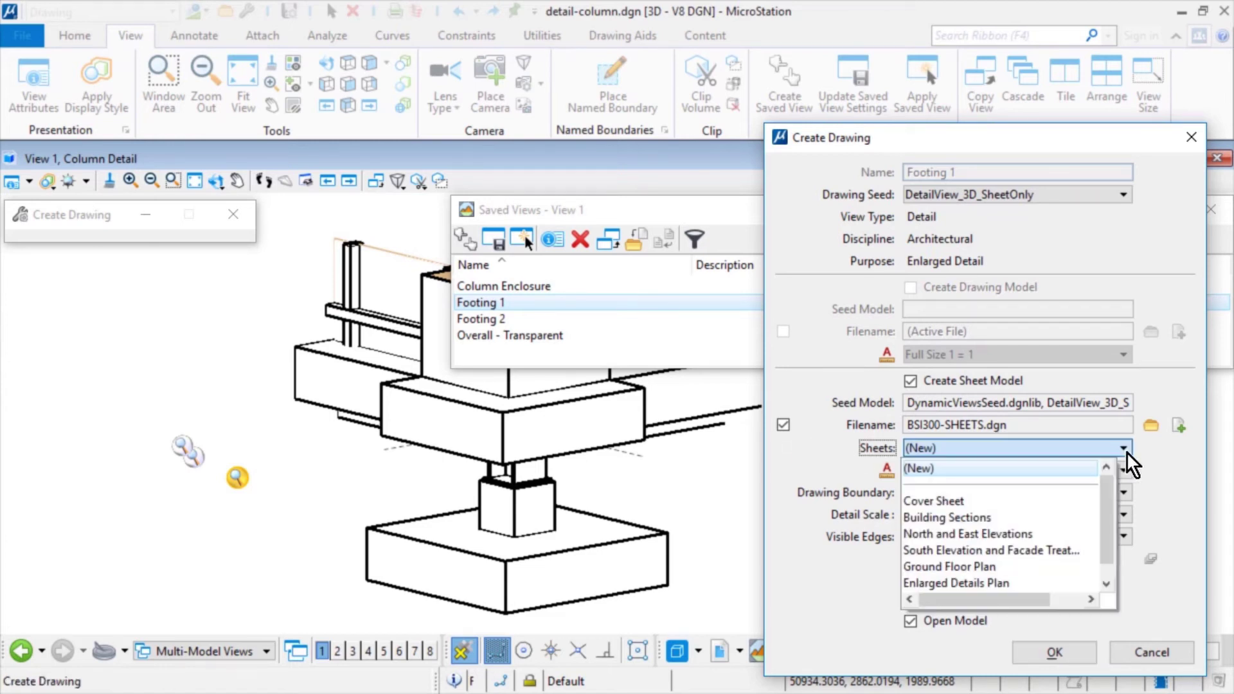
drag(1104, 491, 1105, 526)
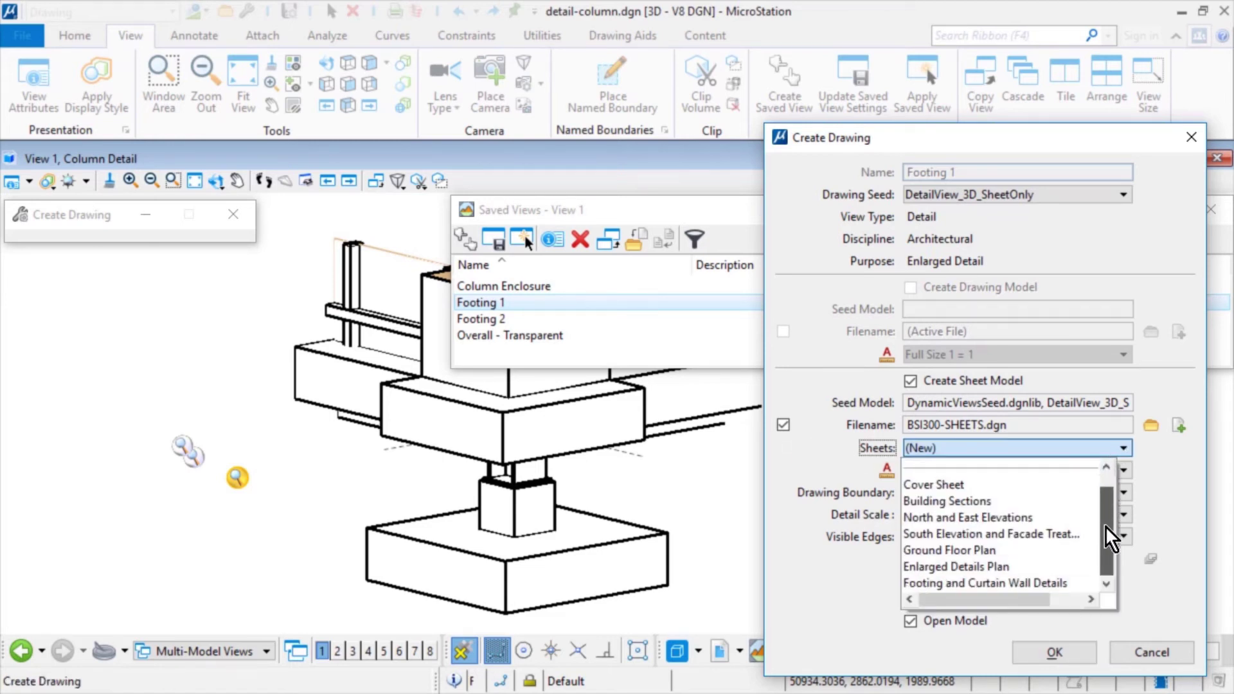
click(1074, 584)
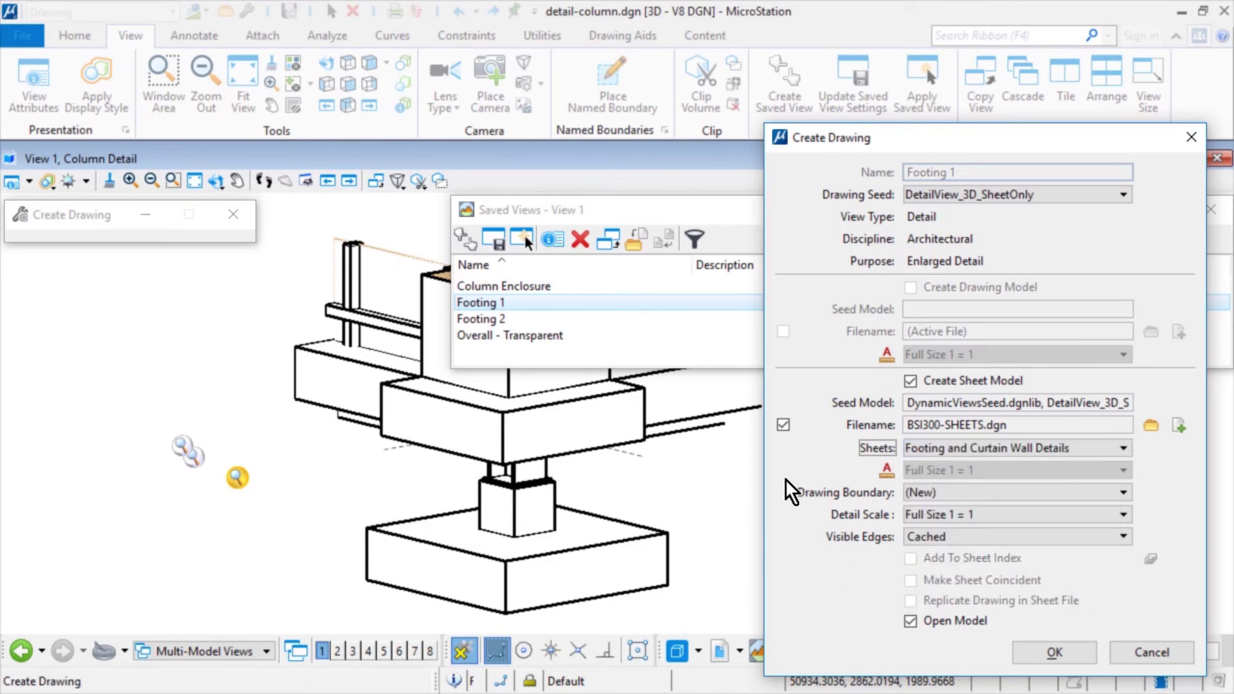
click(1031, 493)
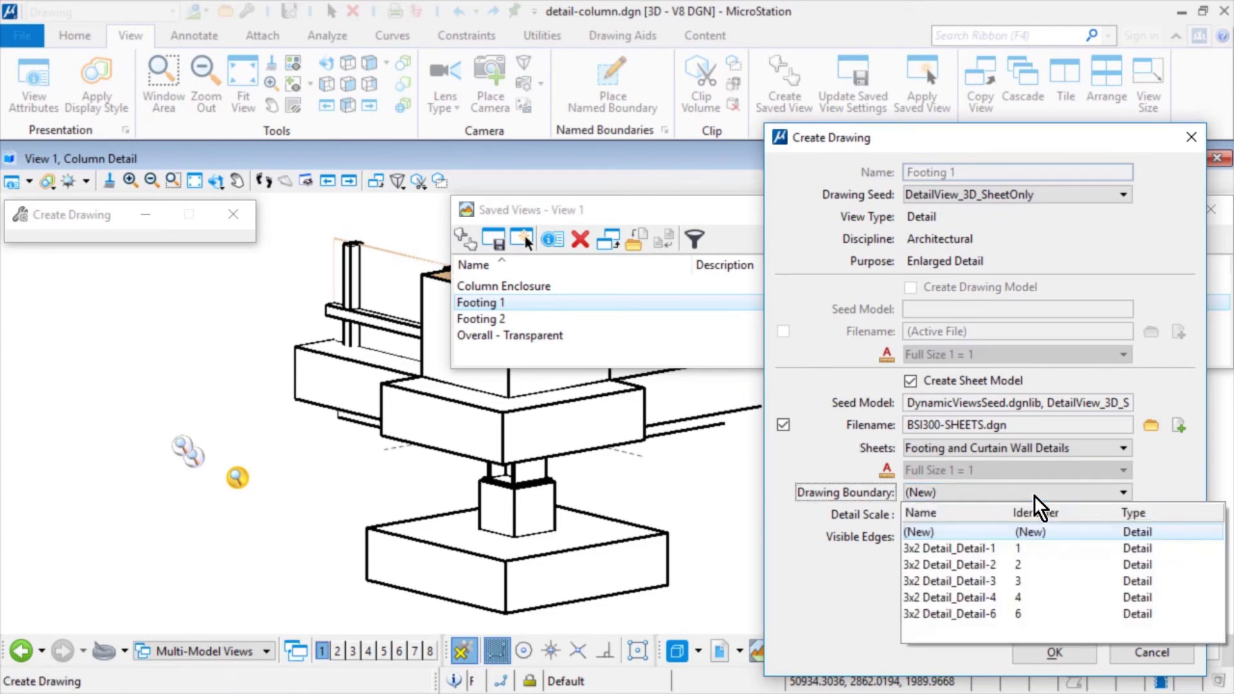
click(1030, 564)
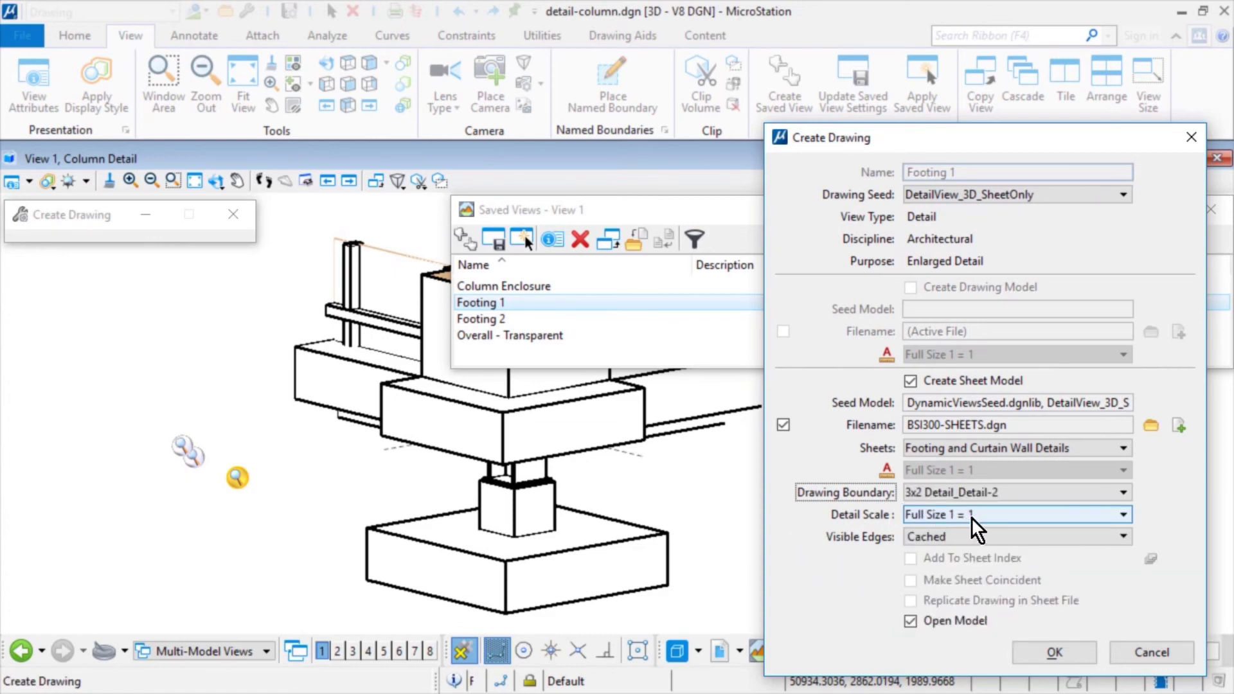
Set the drawing's detail scale to 1:25 and visible edges to Dynamic, with Open Model turned off.
click(1005, 518)
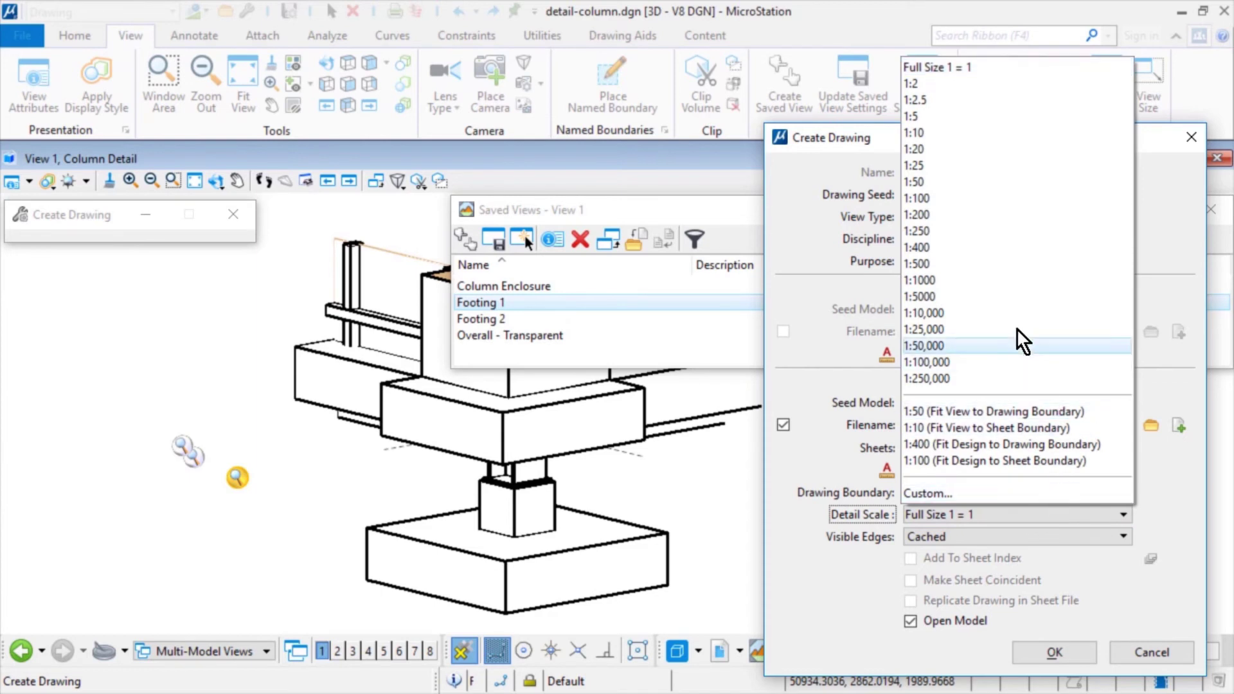
click(982, 168)
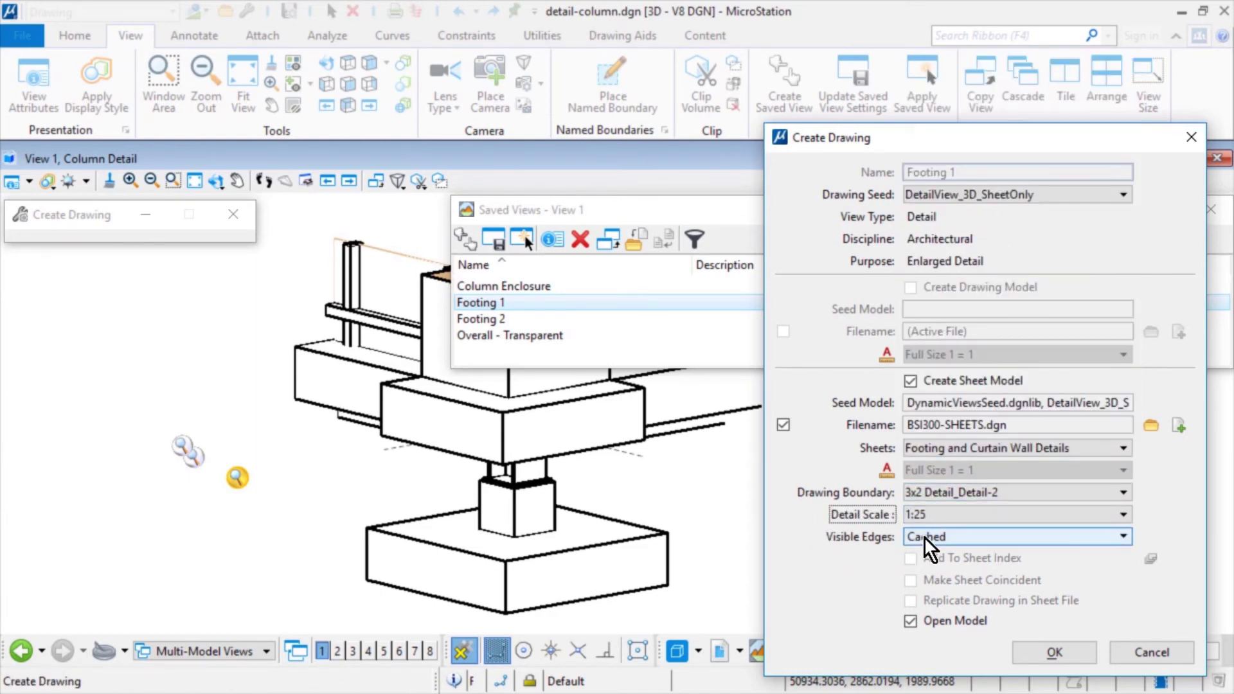
click(988, 537)
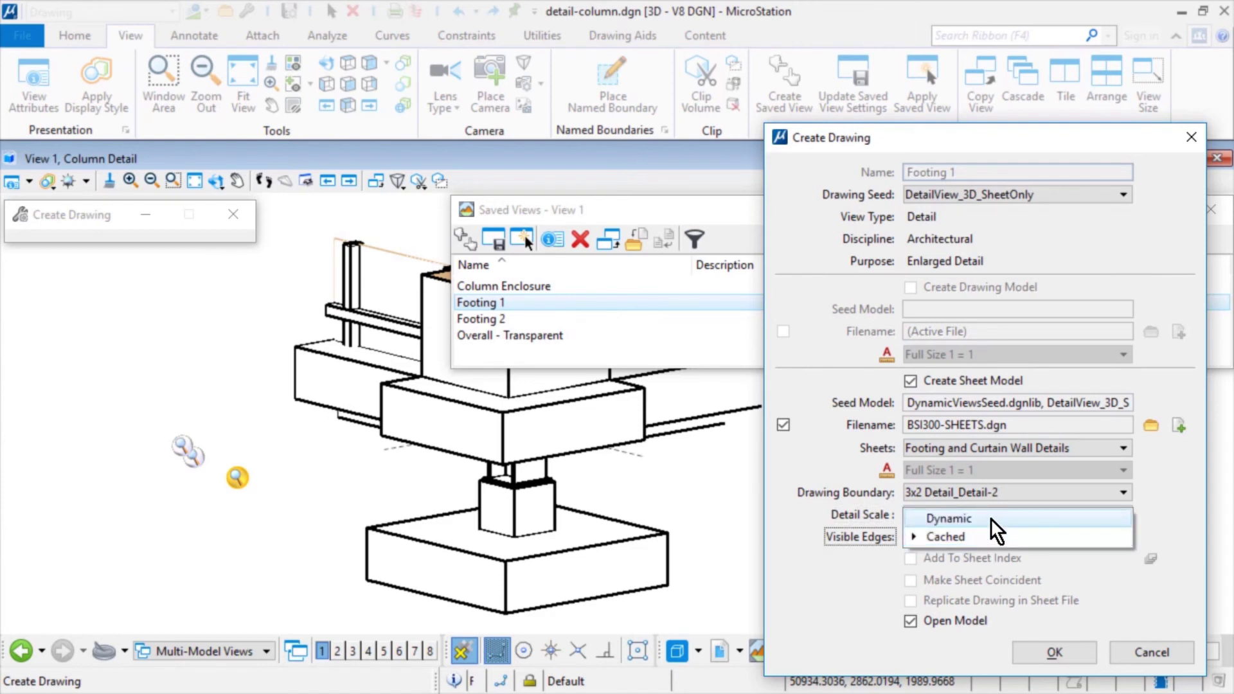
click(989, 518)
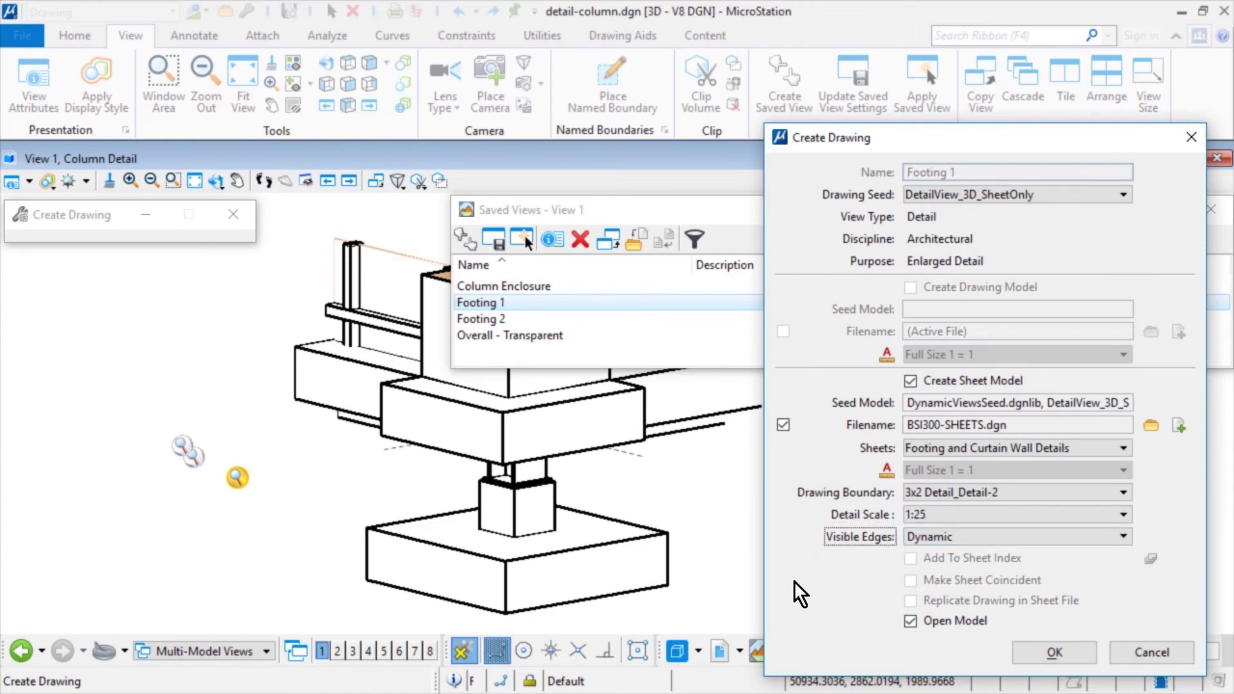
click(917, 623)
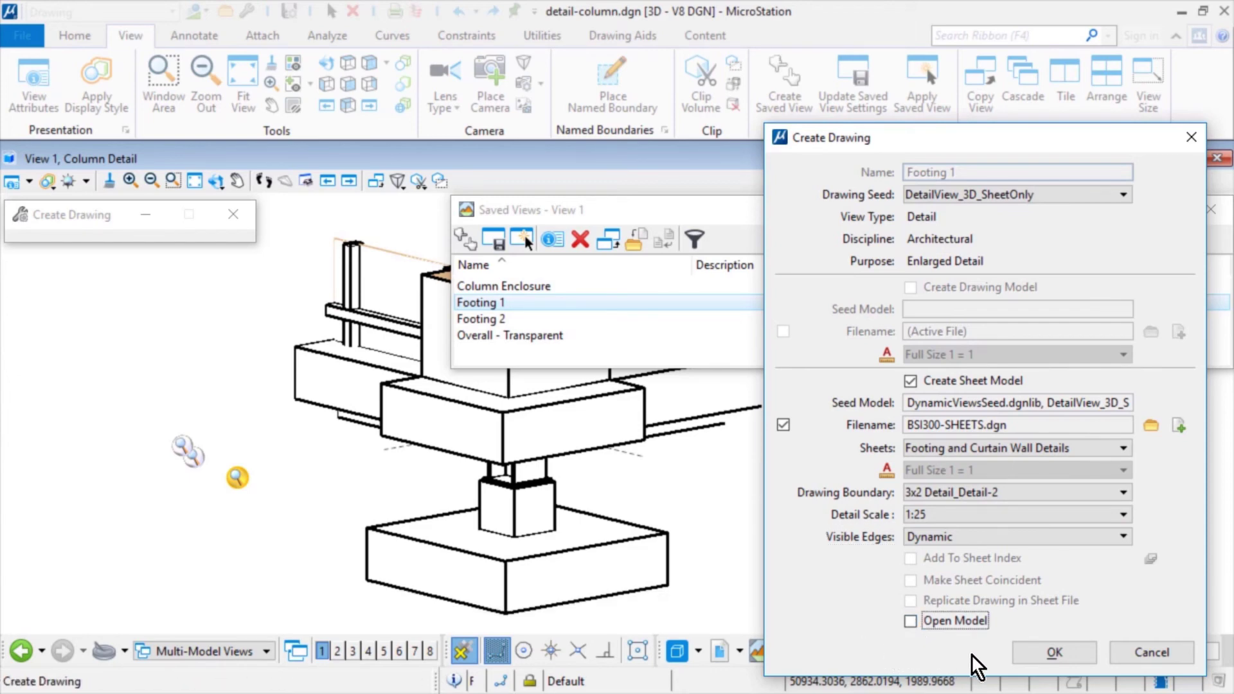
Create the Footing 1 drawing and start another from the saved view Footing 2 using the drawing seed DetailView_3D_SheetOnly.
click(1028, 653)
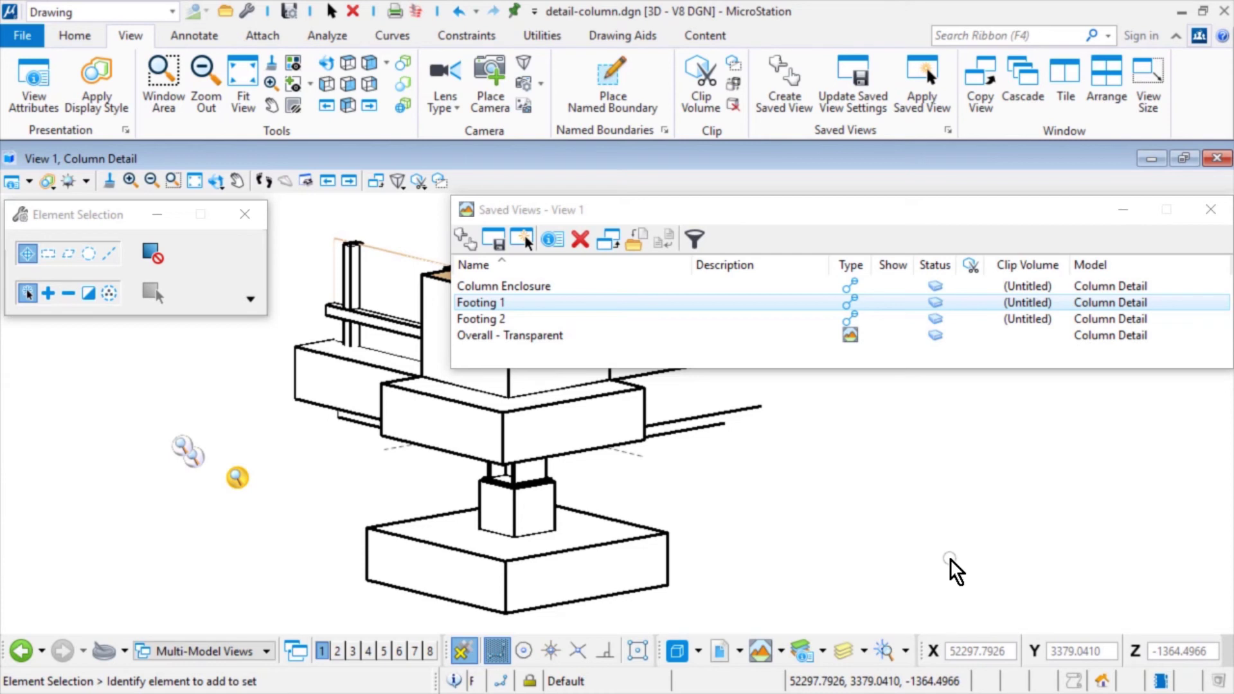
click(599, 319)
right_click(599, 318)
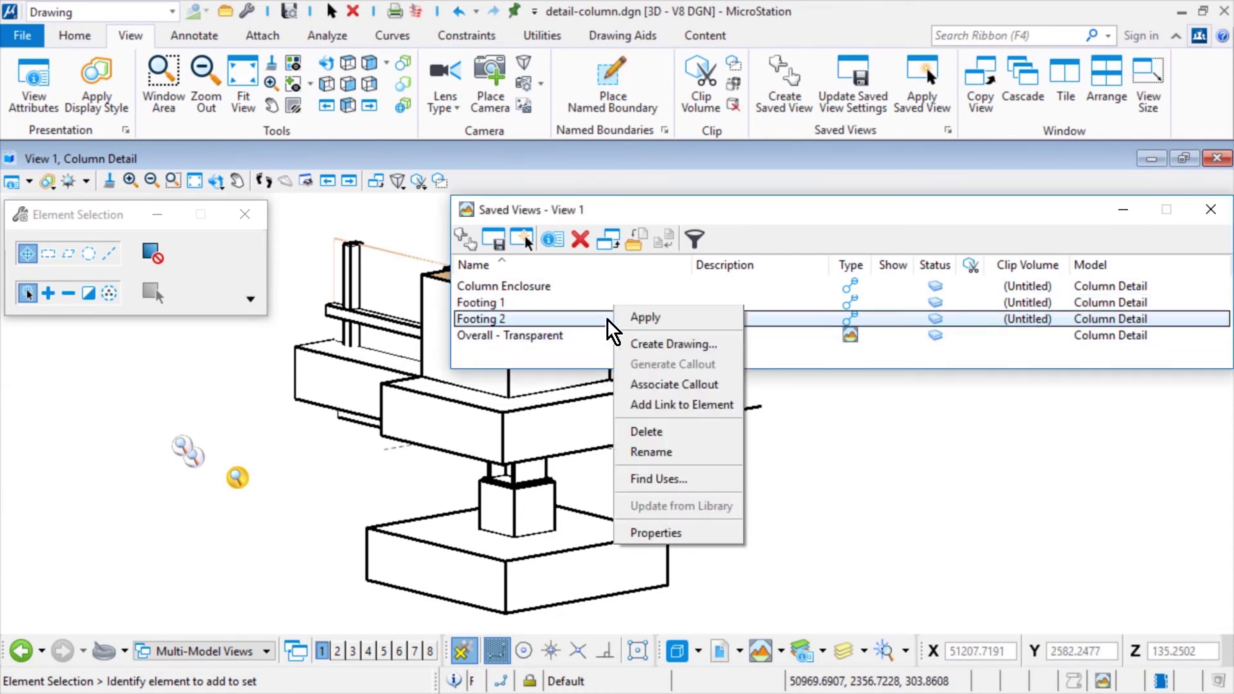
click(731, 346)
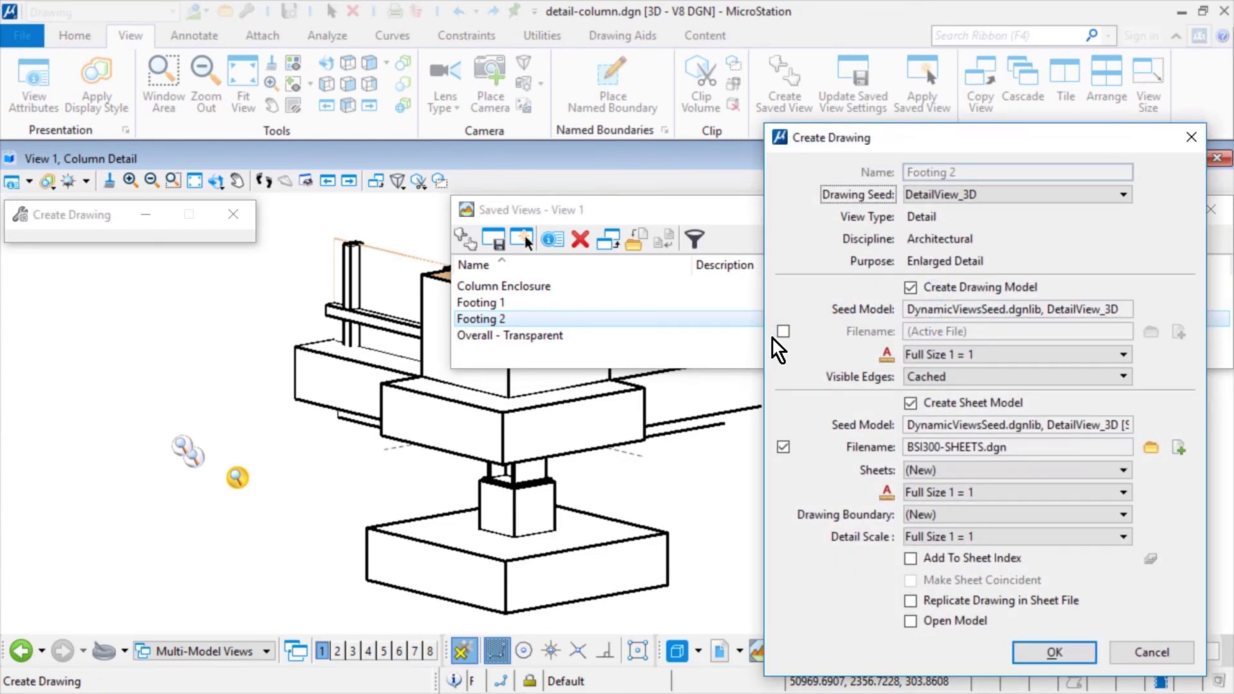
click(1054, 194)
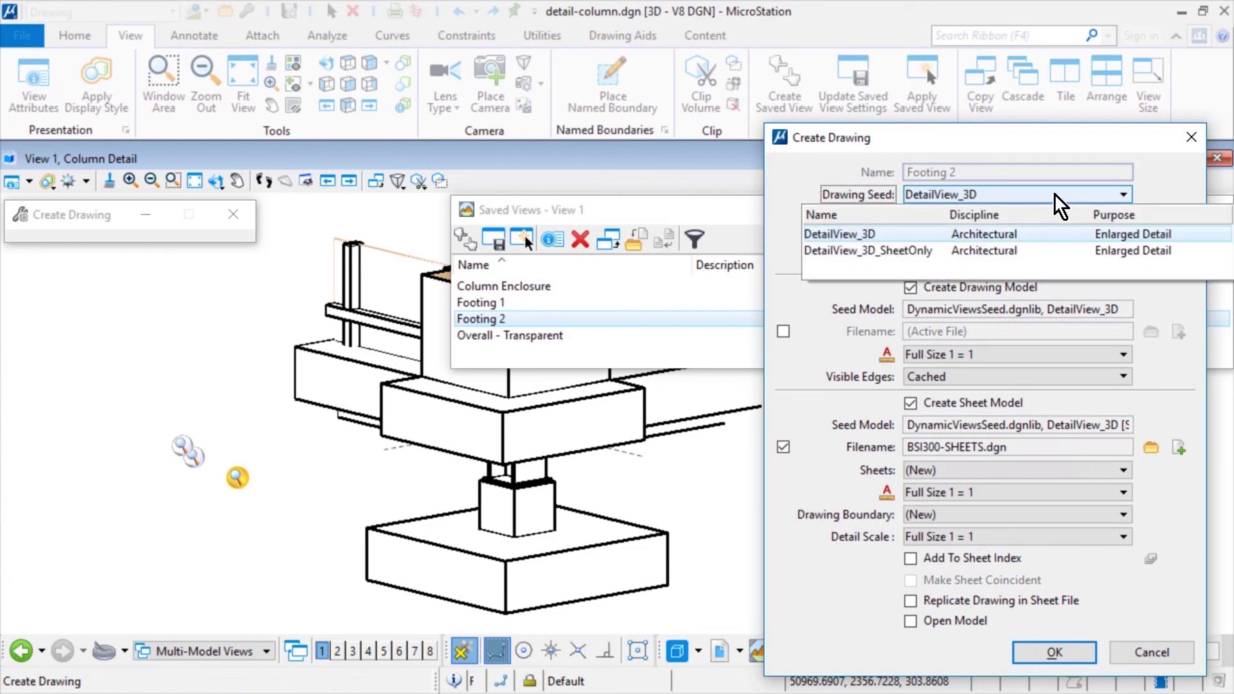
click(949, 250)
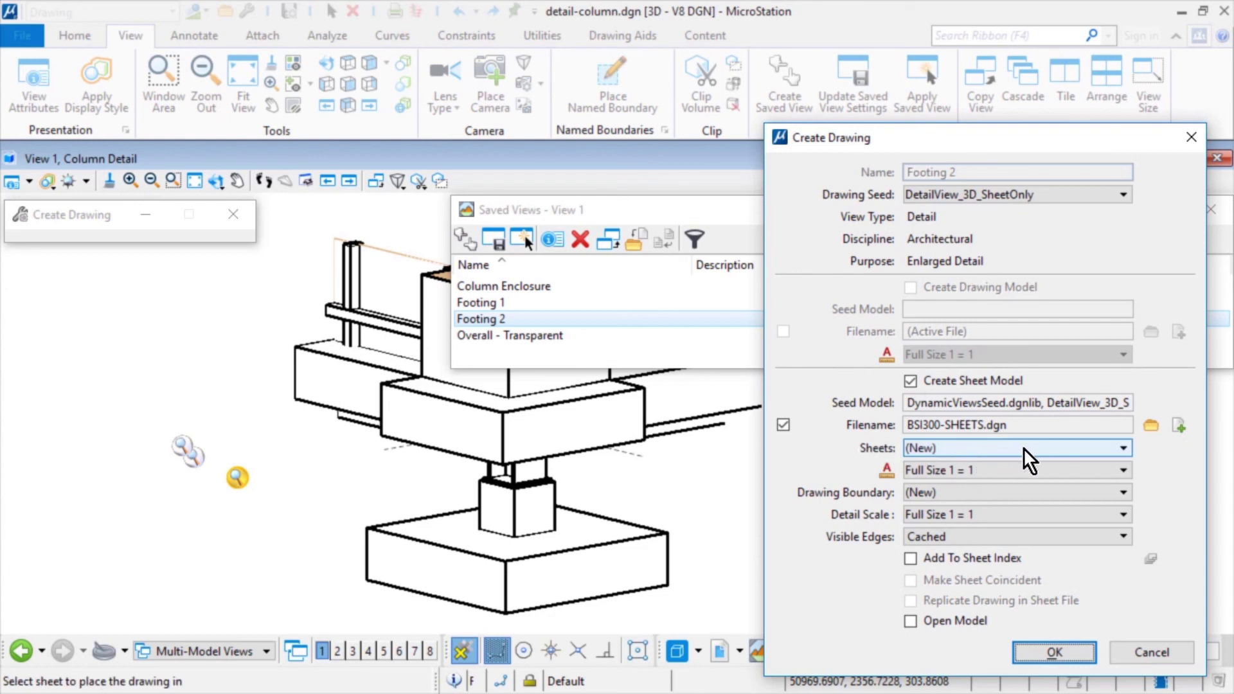
Assign the Footing 2 drawing to the Footing and Curtain Wall Details sheet in the drawing boundary 3x2 Detail_Detail-3.
click(1080, 448)
scroll(1109, 489, down, 1)
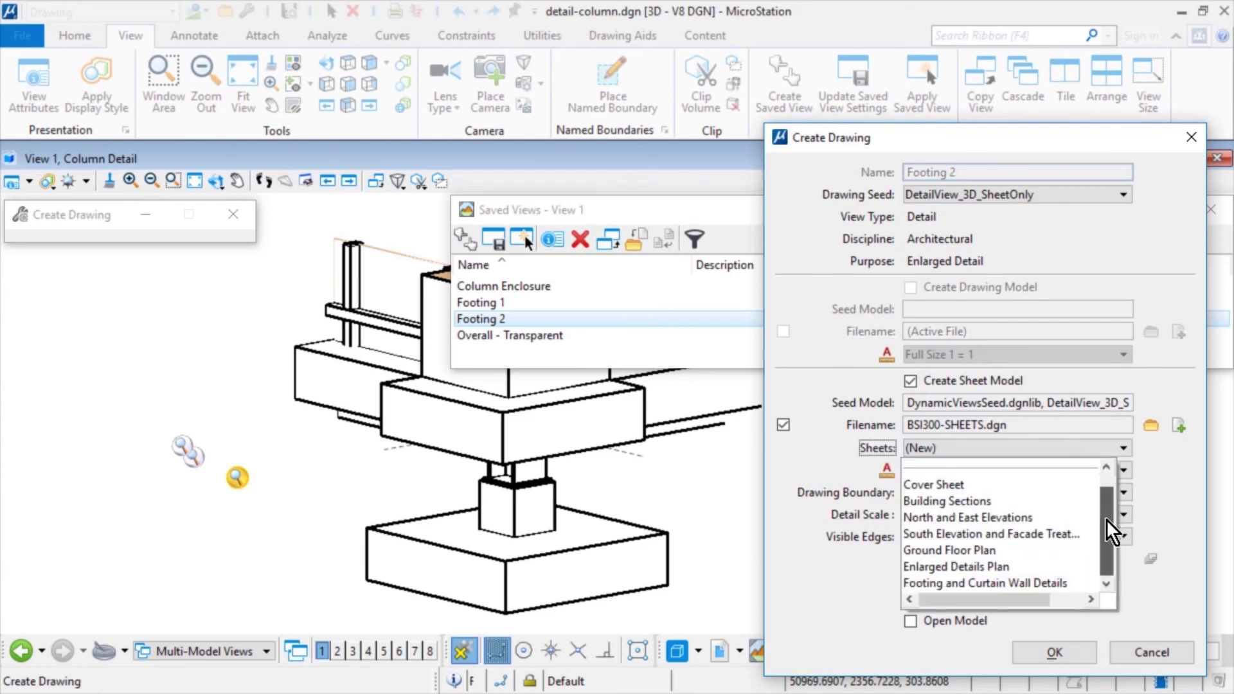
click(1078, 581)
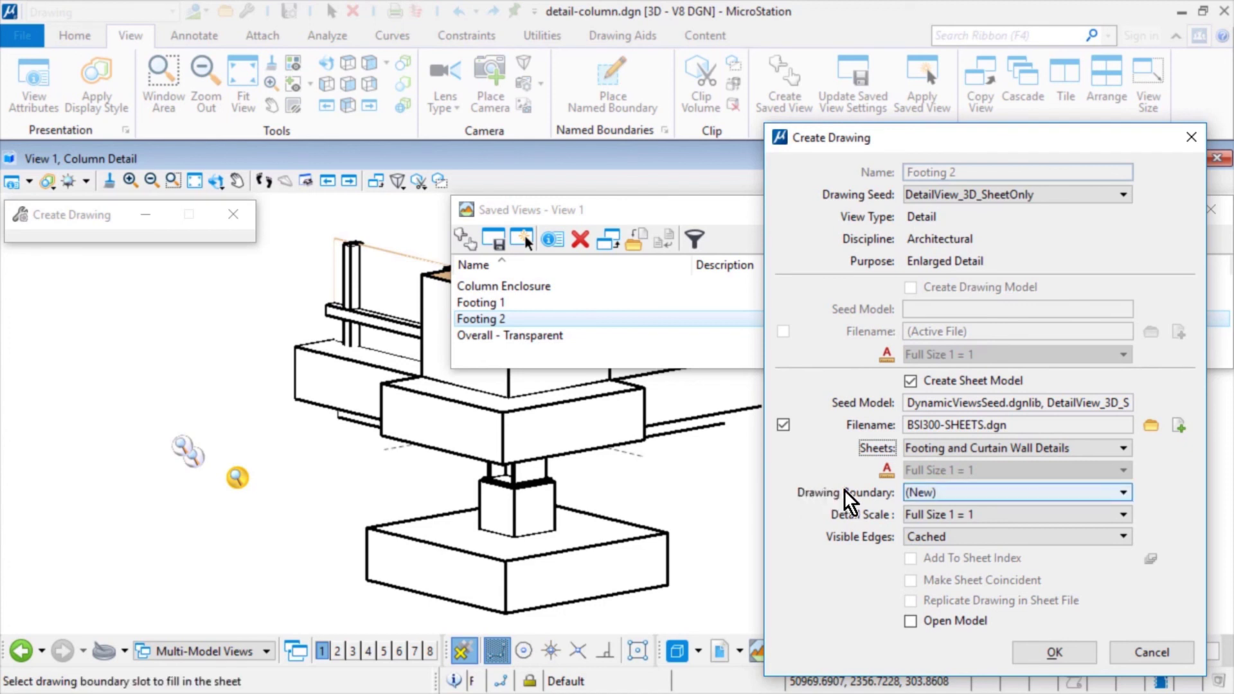
click(1122, 493)
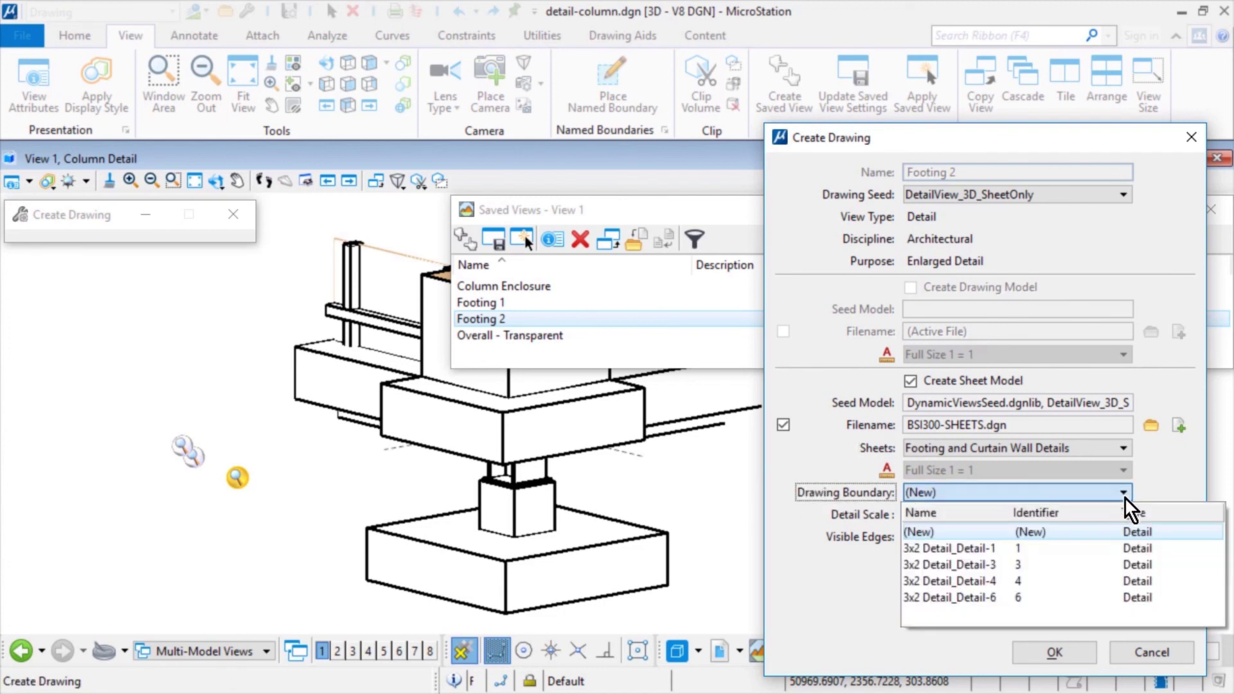
click(1047, 562)
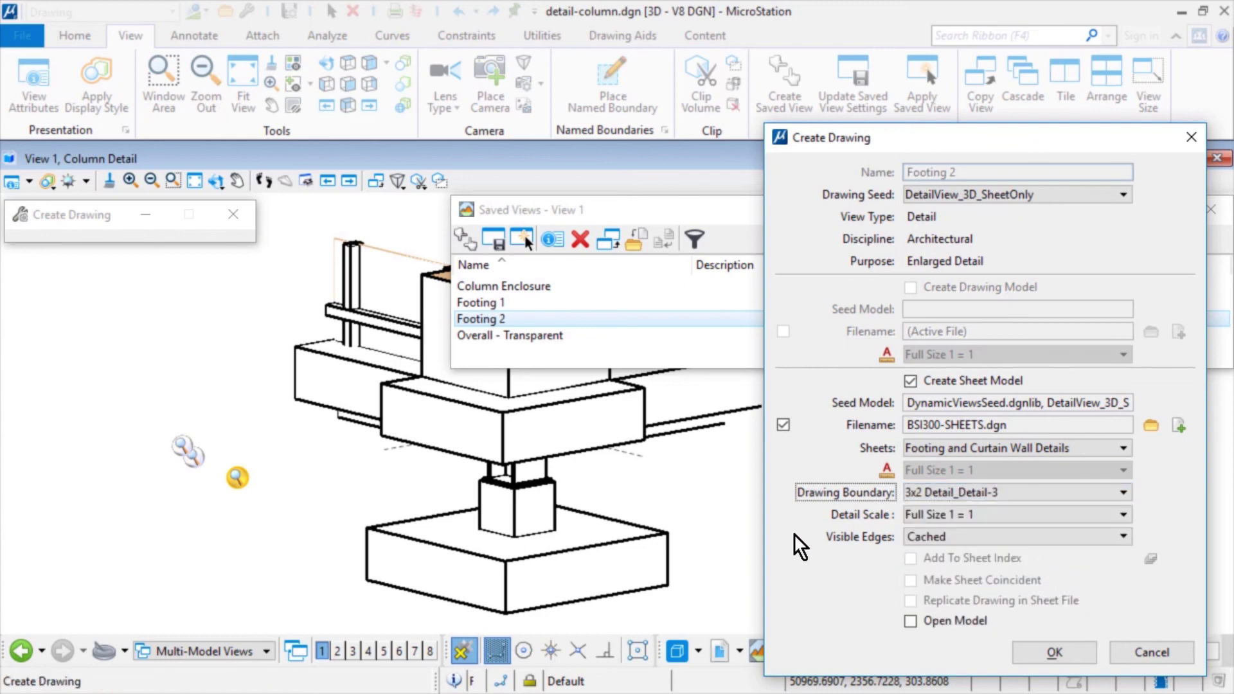
Create the Footing 2 drawing with detail scale 1:25, visible edges set to Dynamic and Open Model turned on.
click(993, 515)
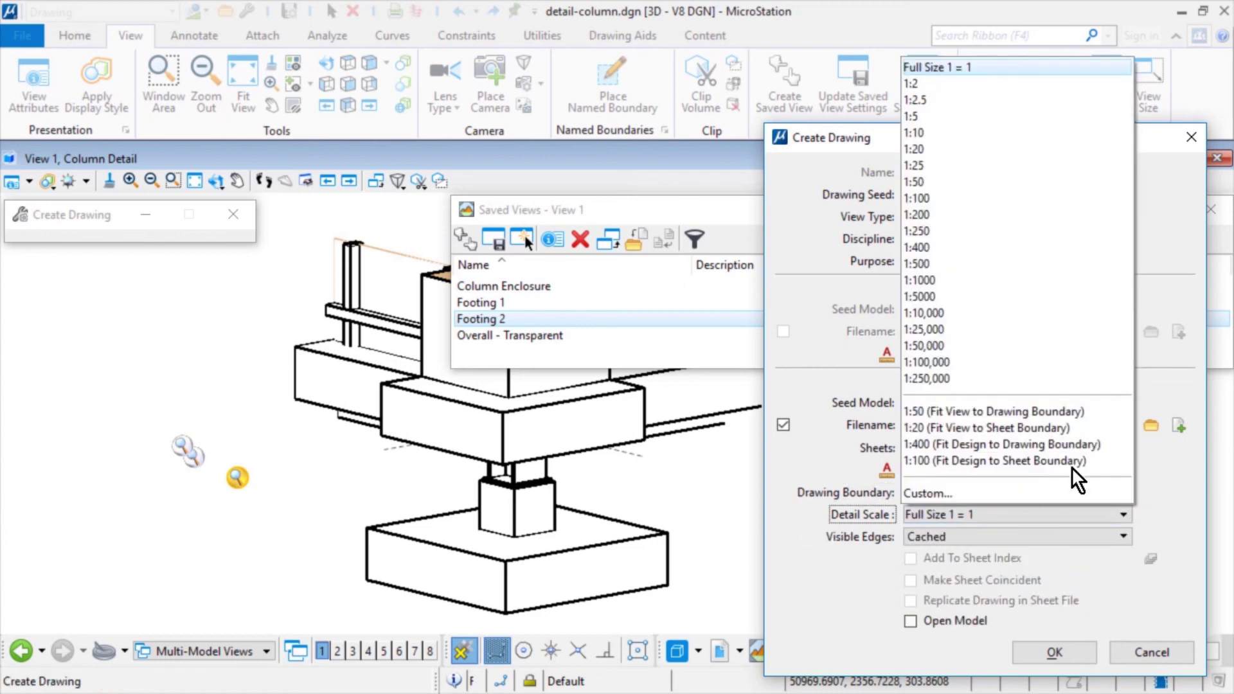
click(974, 171)
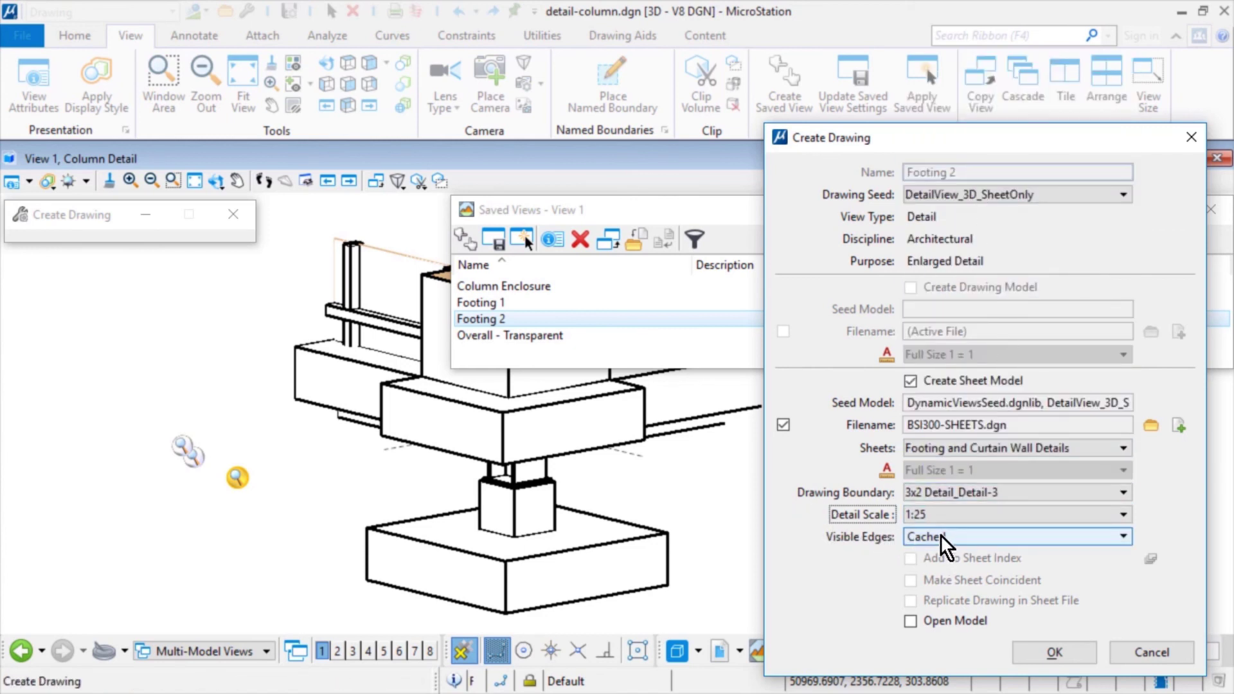
click(997, 538)
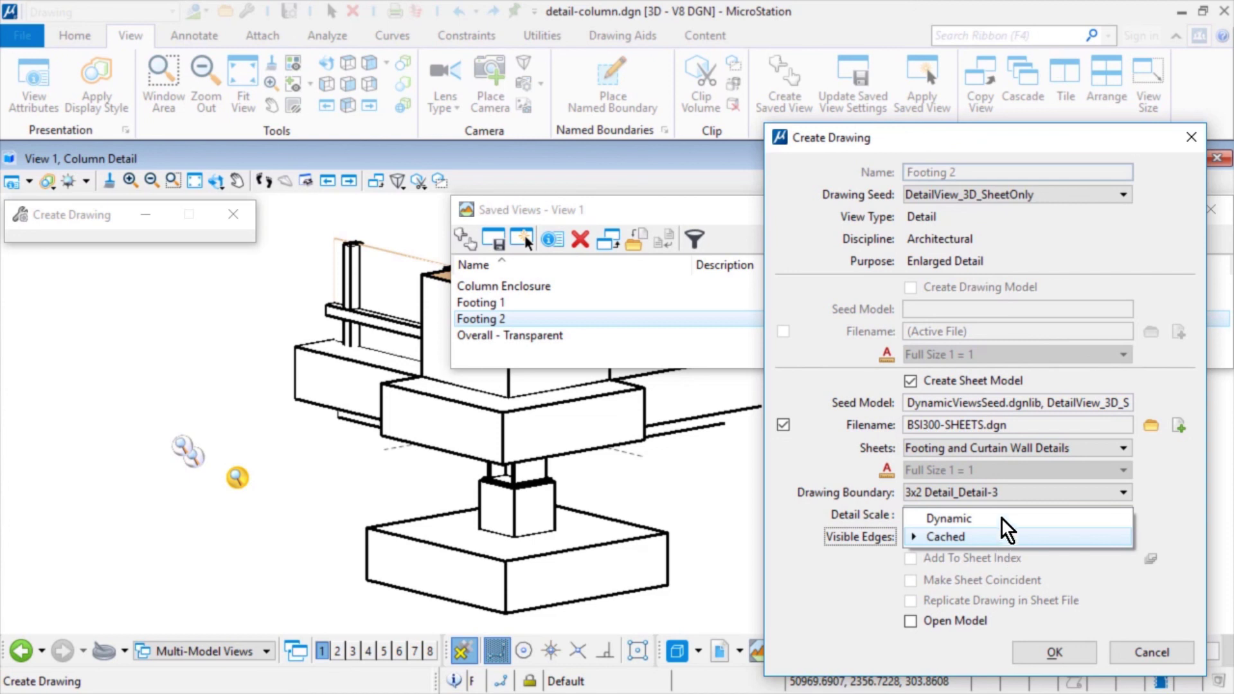
click(997, 518)
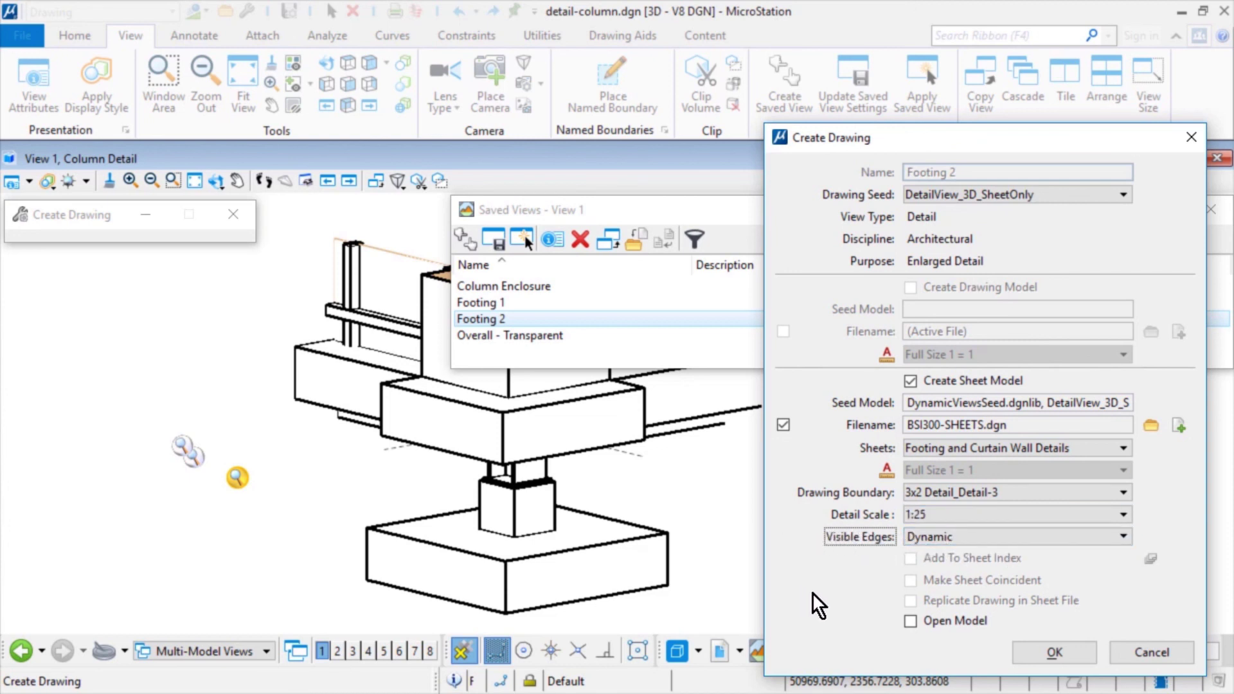
click(909, 622)
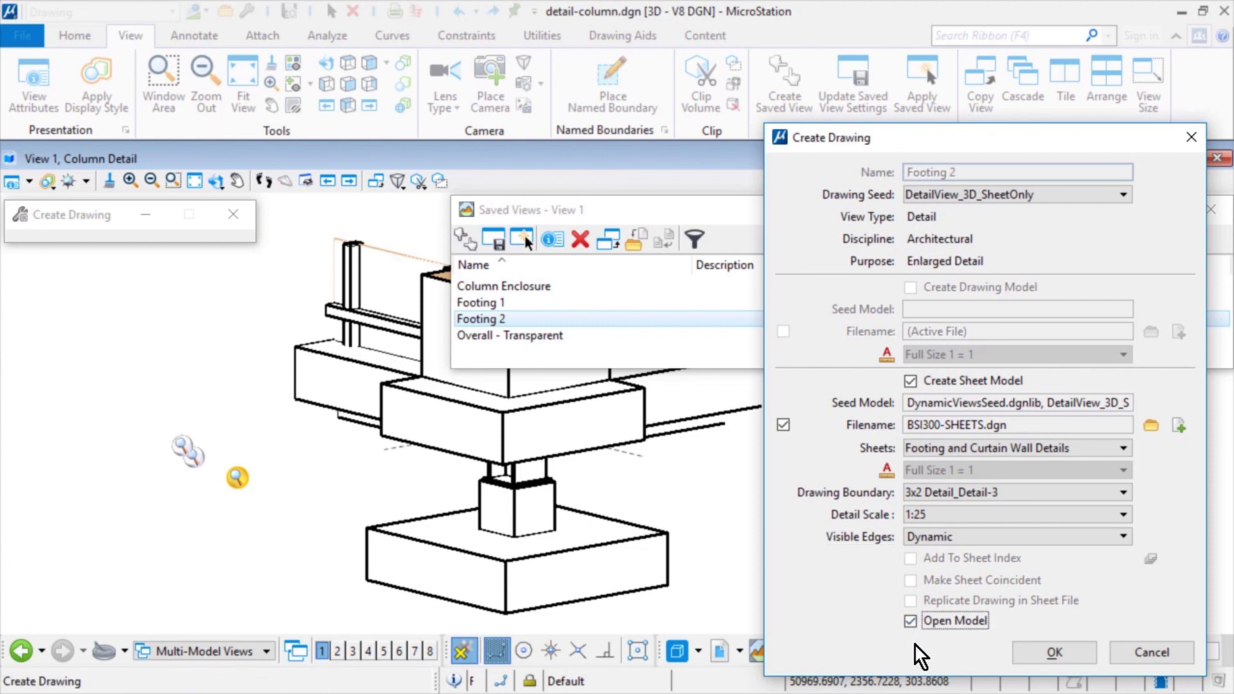
click(1019, 649)
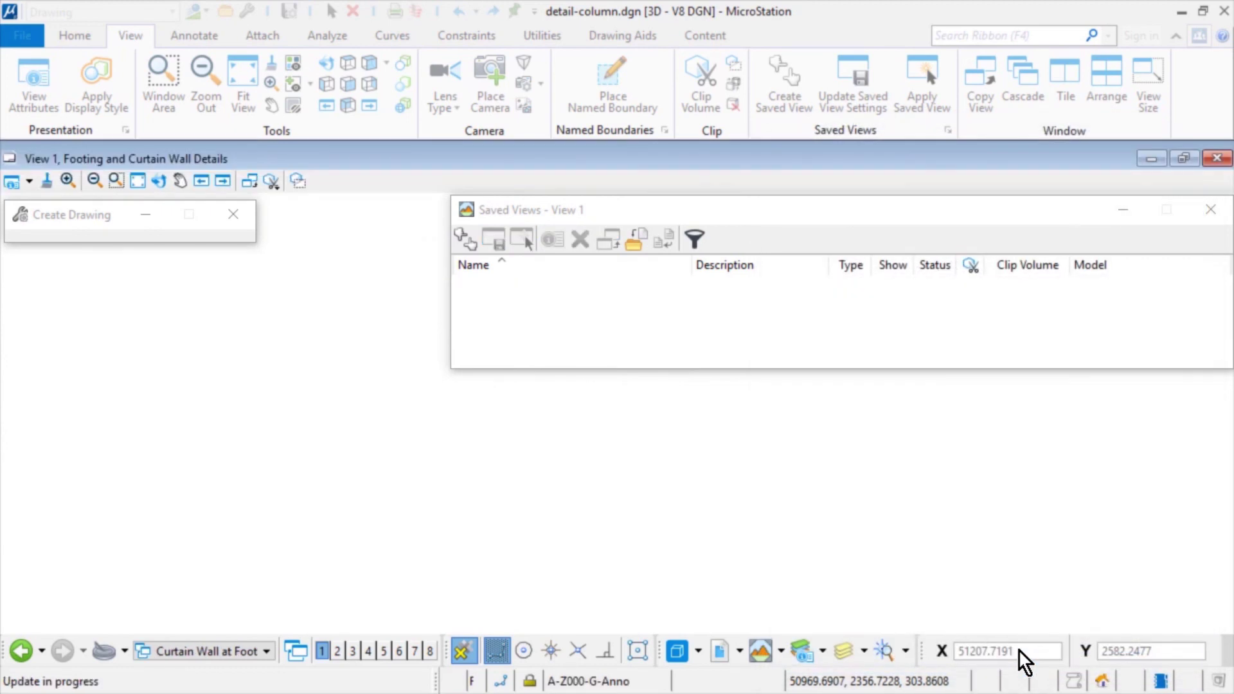
Close the saved views list and examine the Footing 1 and Footing 2 details and their title callouts on the sheet.
click(1211, 211)
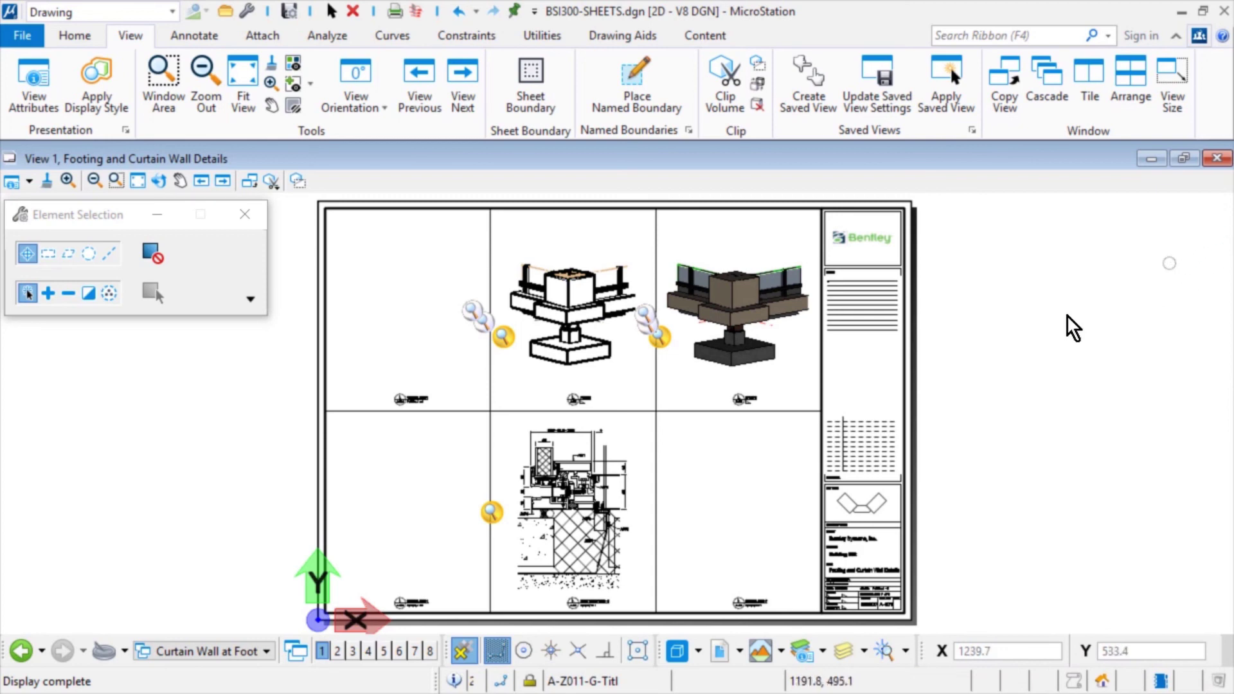
scroll(667, 390, up, 2)
scroll(662, 380, up, 4)
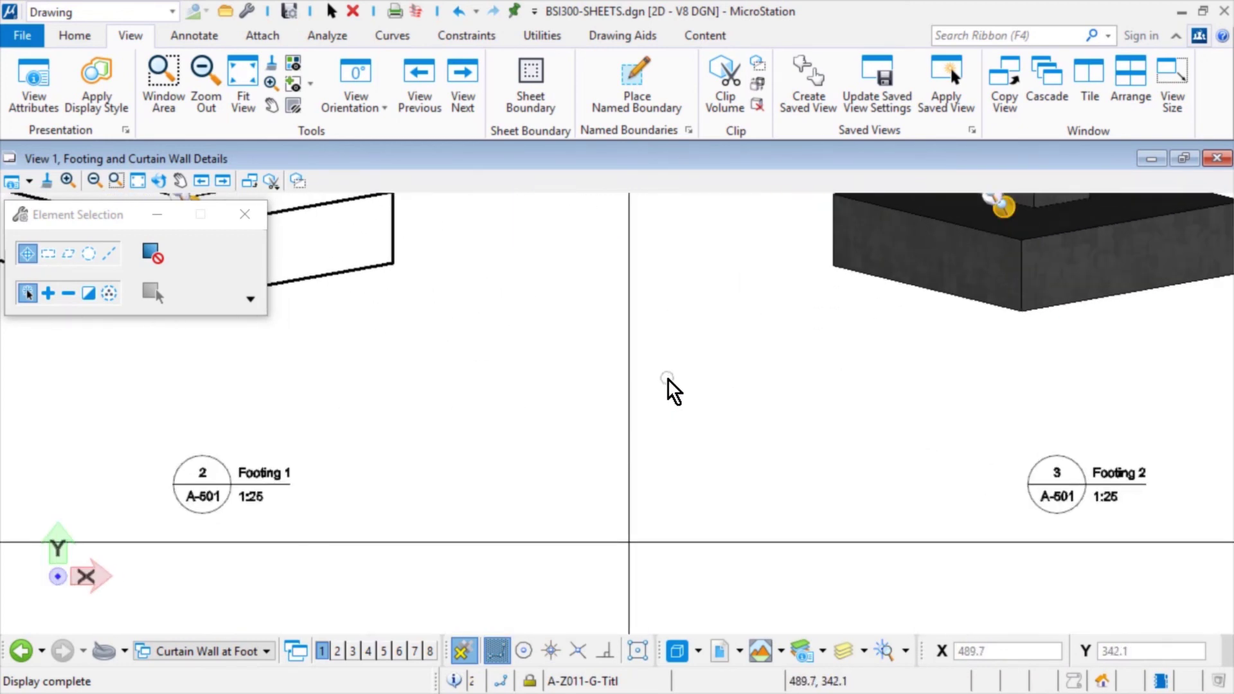
scroll(668, 381, down, 6)
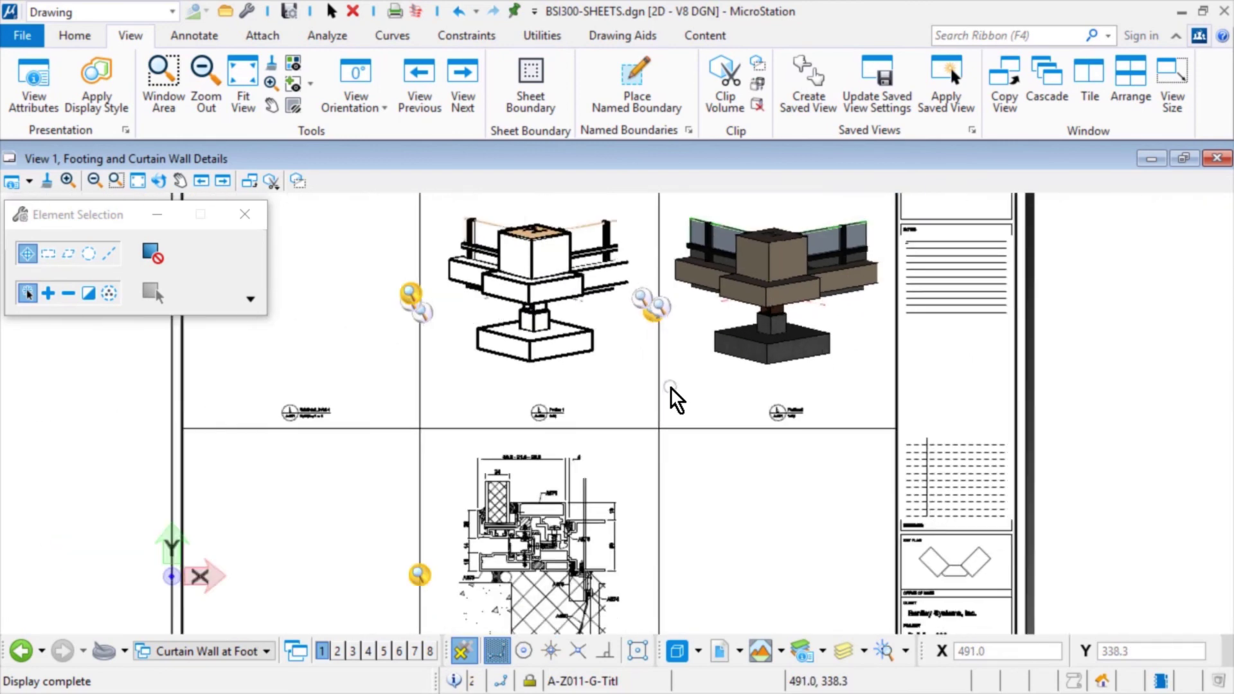
middle_drag(668, 382, 670, 385)
scroll(670, 385, down, 1)
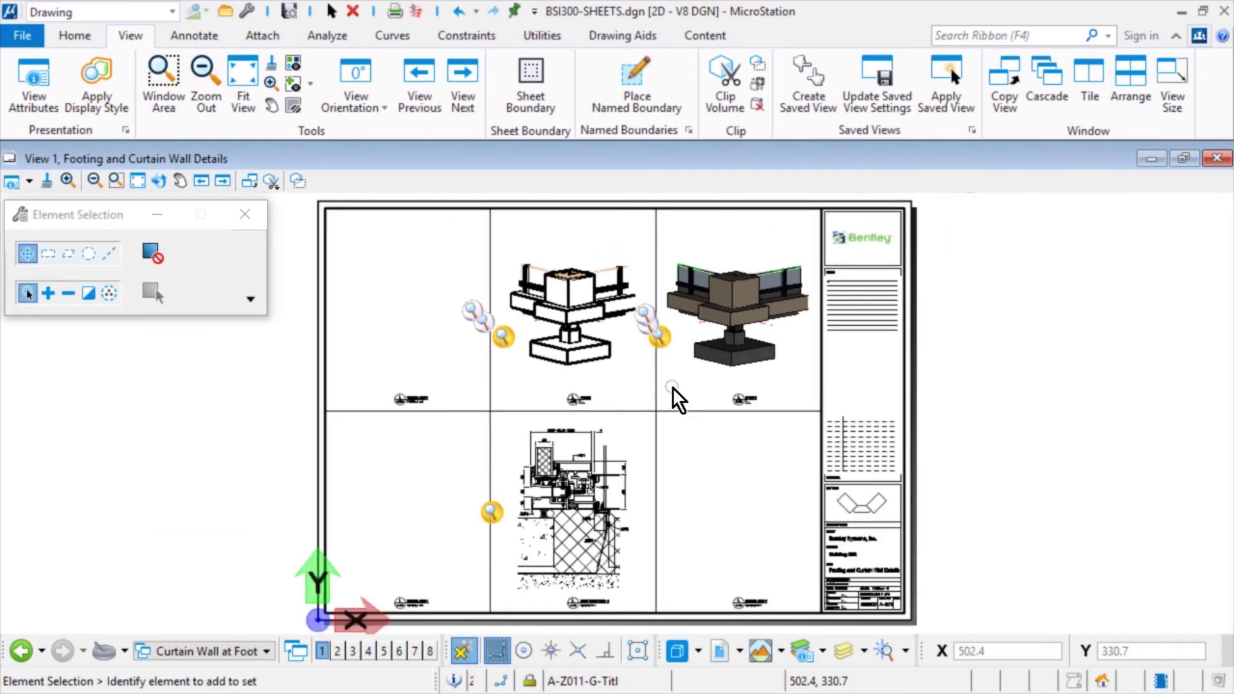